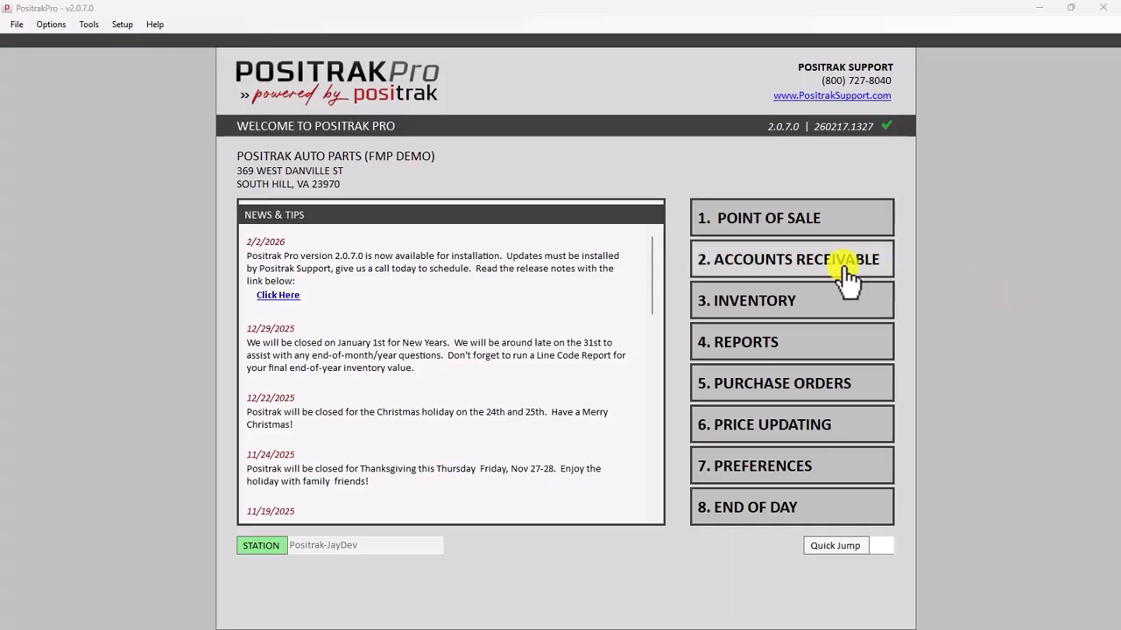
Step: Open the Inventory module and look up part number 43530
left_click(809, 301)
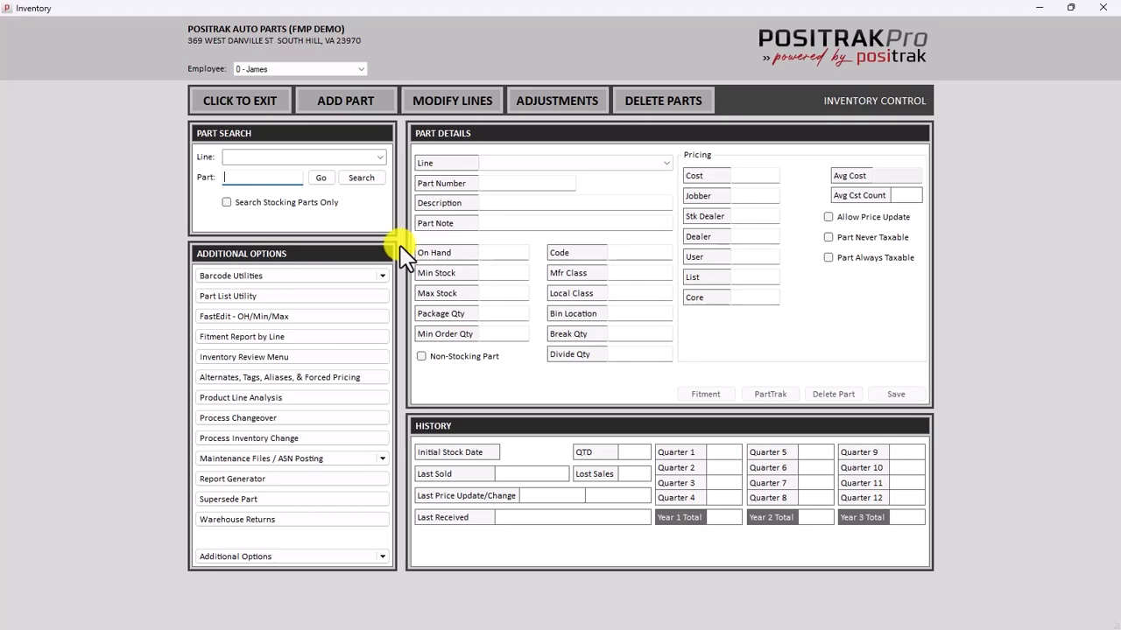
left_click(245, 178)
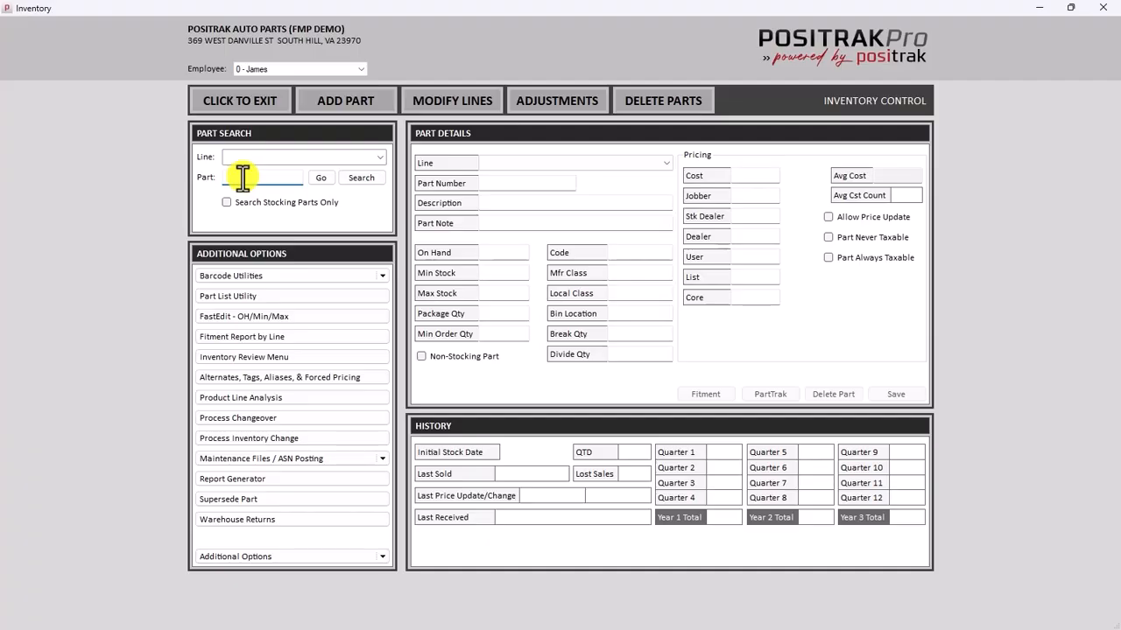
type("4")
type("3510")
key("Return")
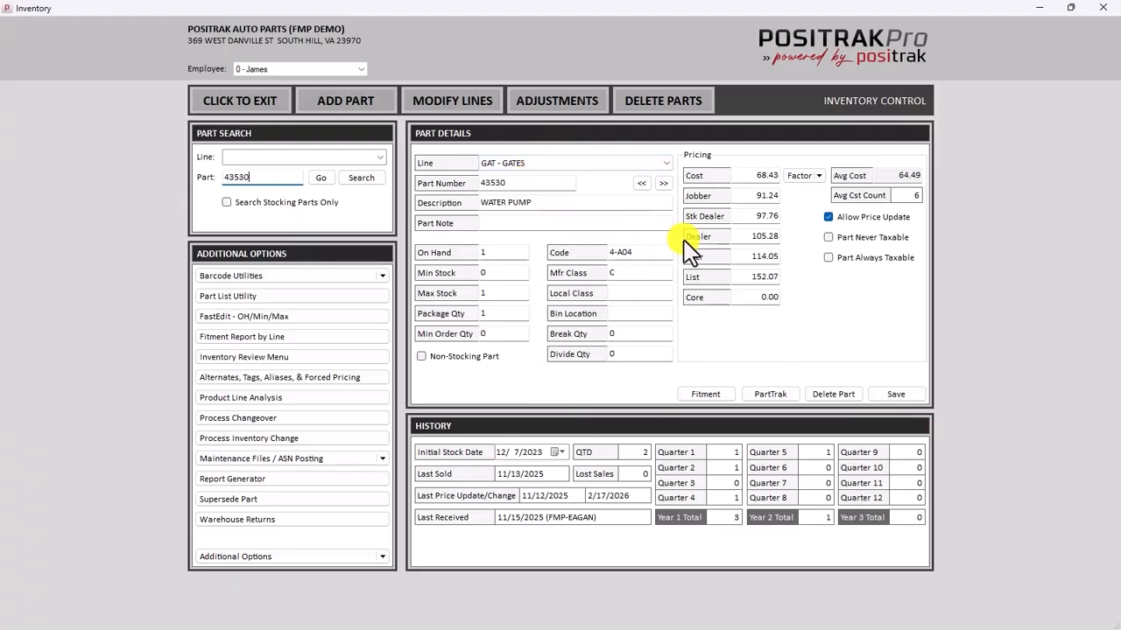
Step: Go to the next part and back to 43530, and check its description and part note fields
left_click(663, 184)
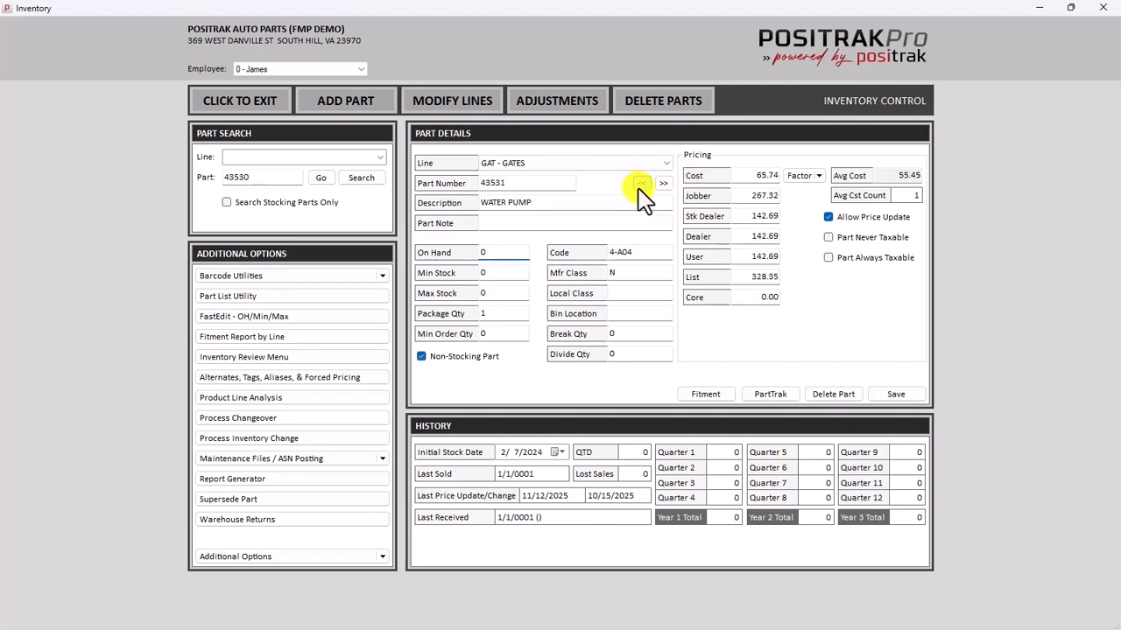
left_click(642, 184)
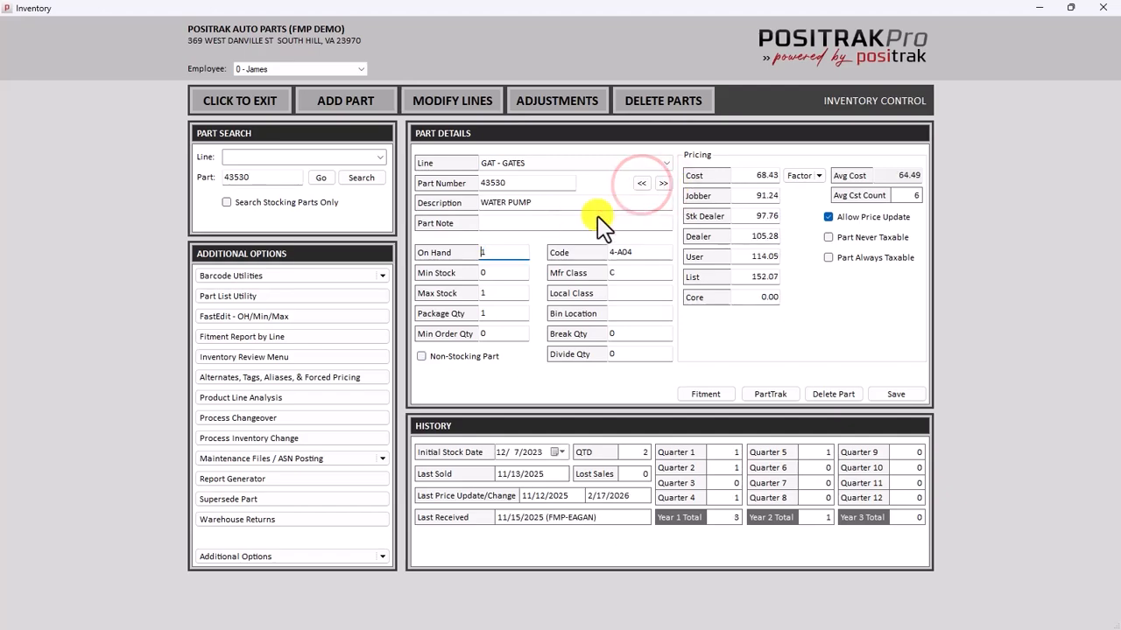
left_click(548, 205)
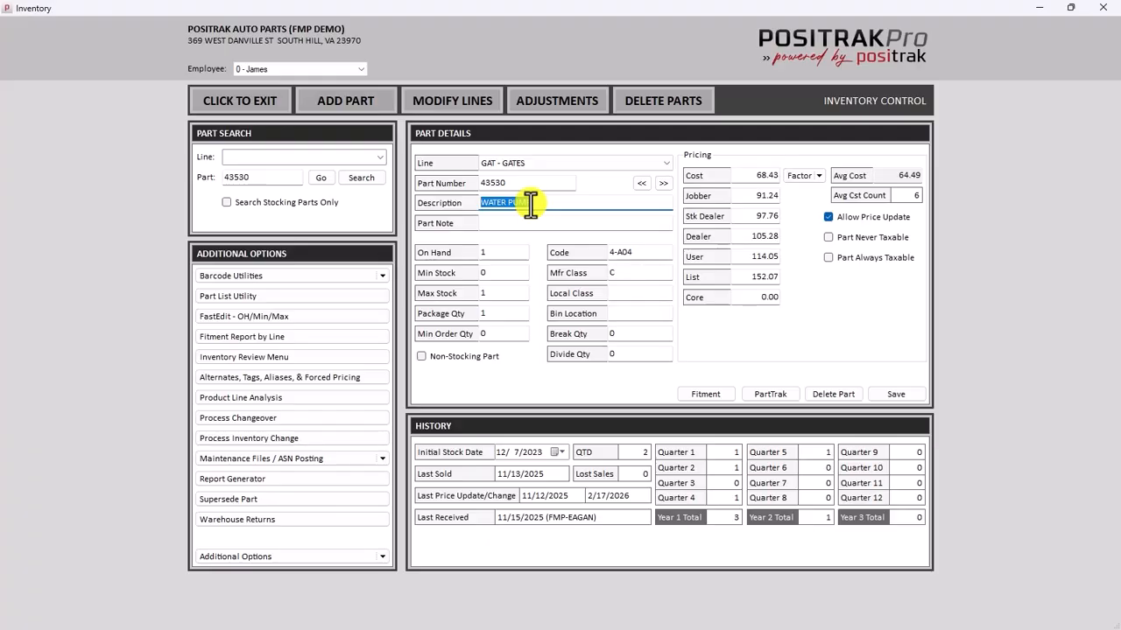
left_click(498, 224)
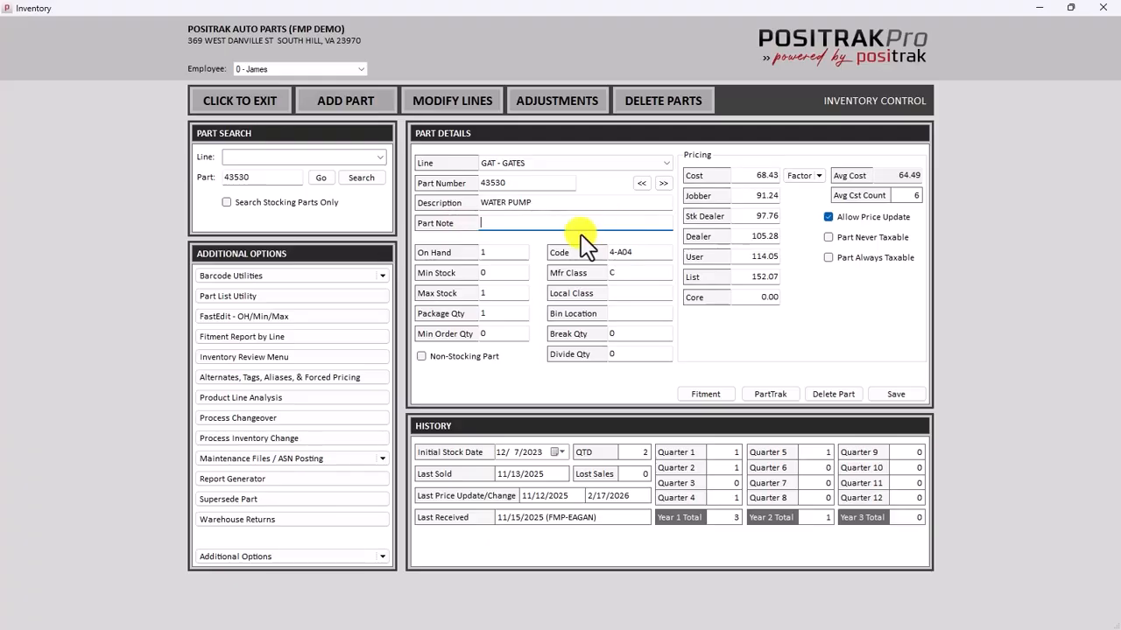
Step: Examine the water pump's stocking fields: on hand, max stock, package quantity and minimum order quantity
left_click(483, 254)
left_click(493, 294)
left_click(499, 313)
left_click(508, 313)
left_click(496, 334)
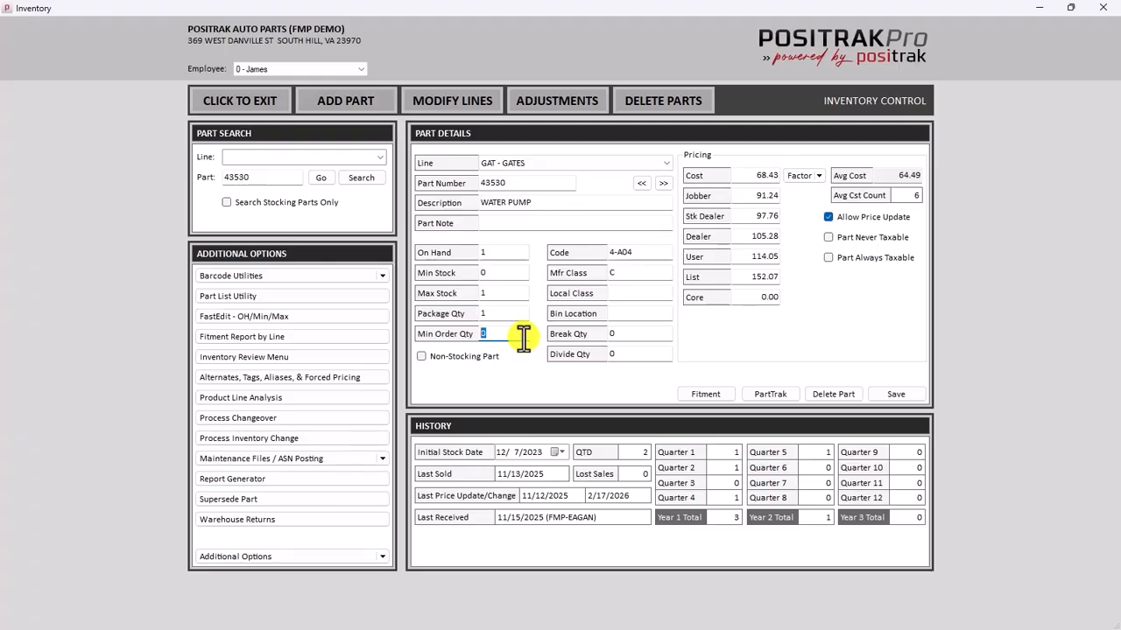
left_click_drag(500, 335, 459, 341)
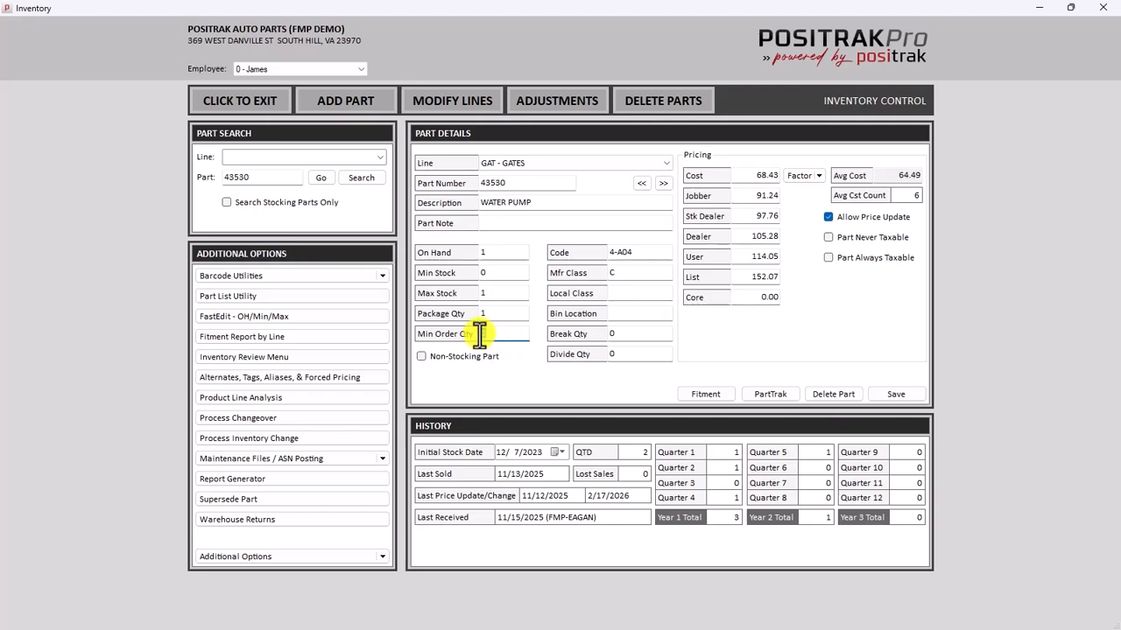
Step: Examine the part's code, manufacturer class, local class, break quantity and divide quantity fields
left_click_drag(653, 252, 592, 252)
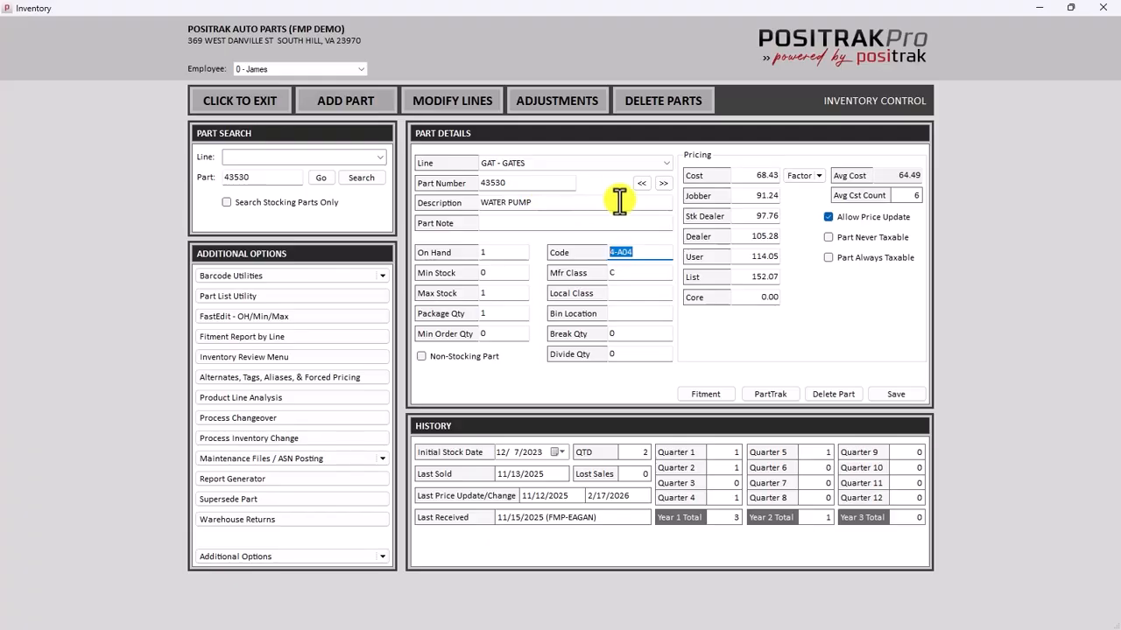
left_click(639, 274)
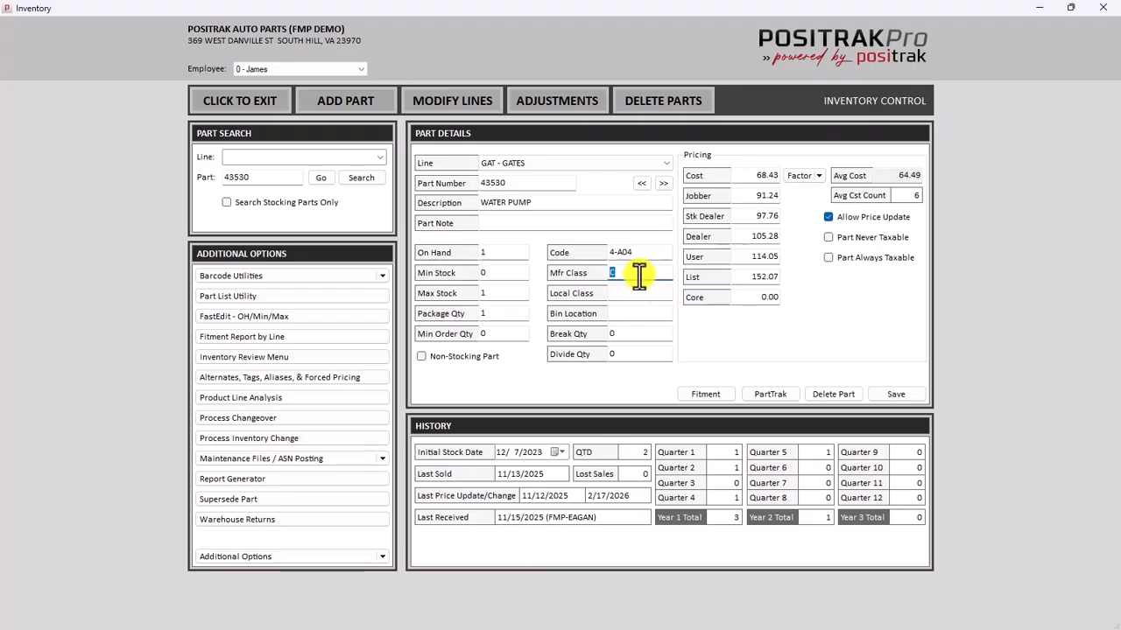
mouse_move(569, 277)
key("Tab")
mouse_move(580, 296)
left_click(658, 334)
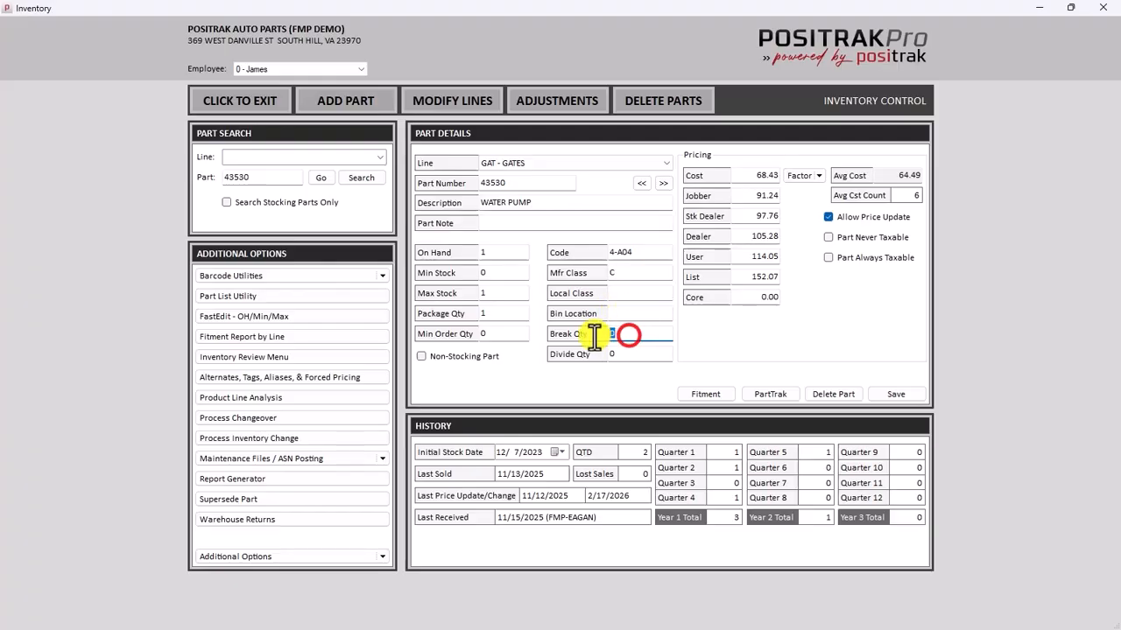
left_click(640, 354)
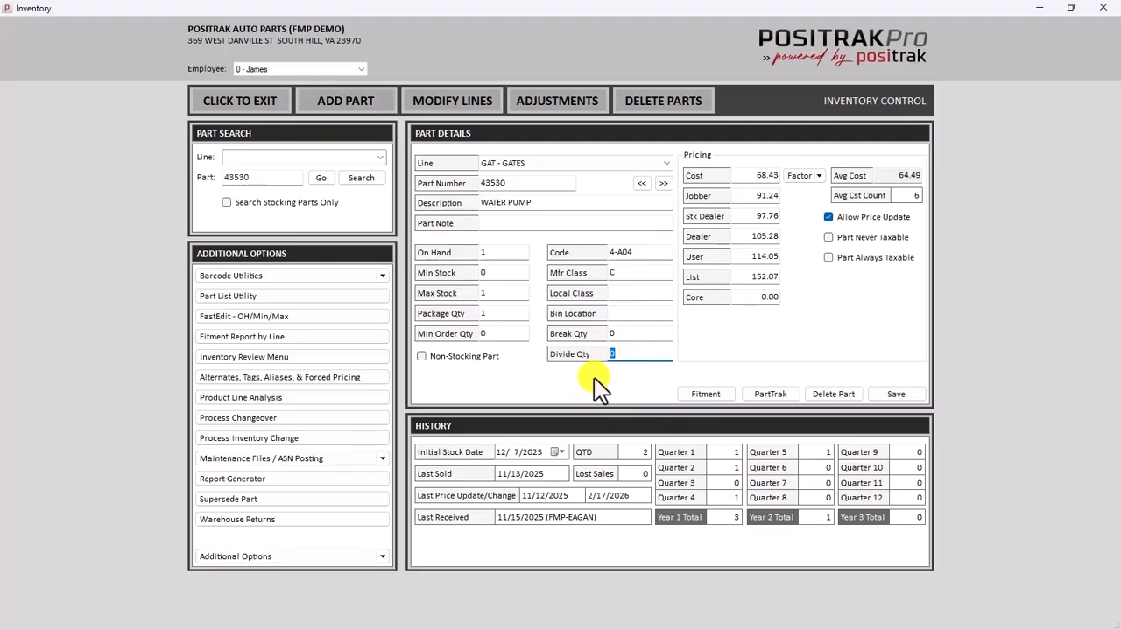
left_click(632, 334)
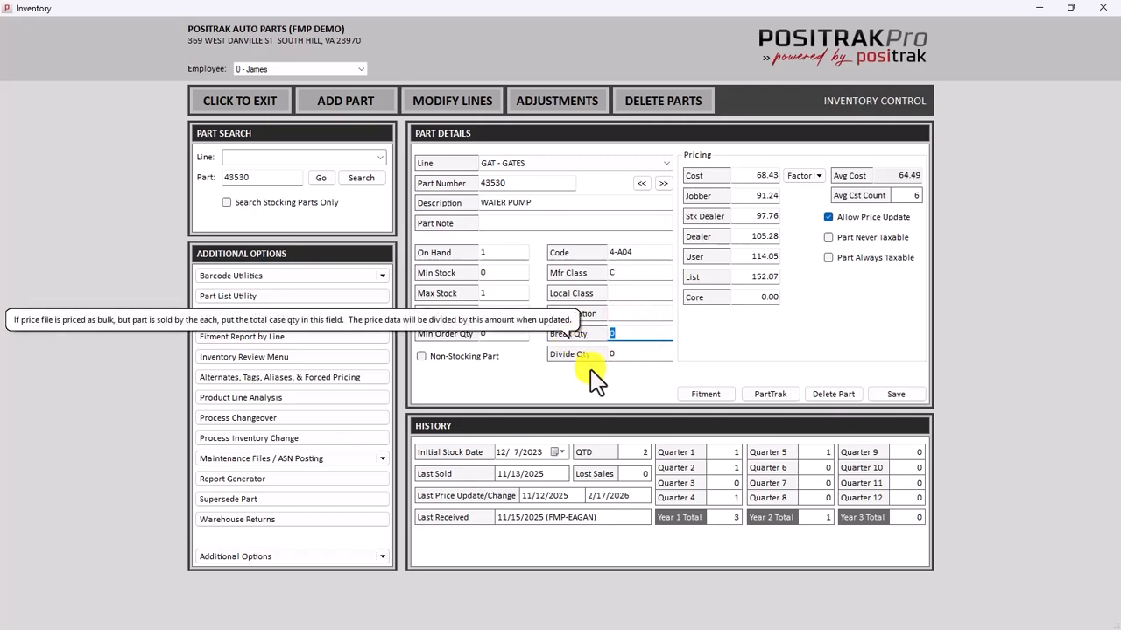
Step: Look up part number 07448 in place of the current part
left_click(260, 175)
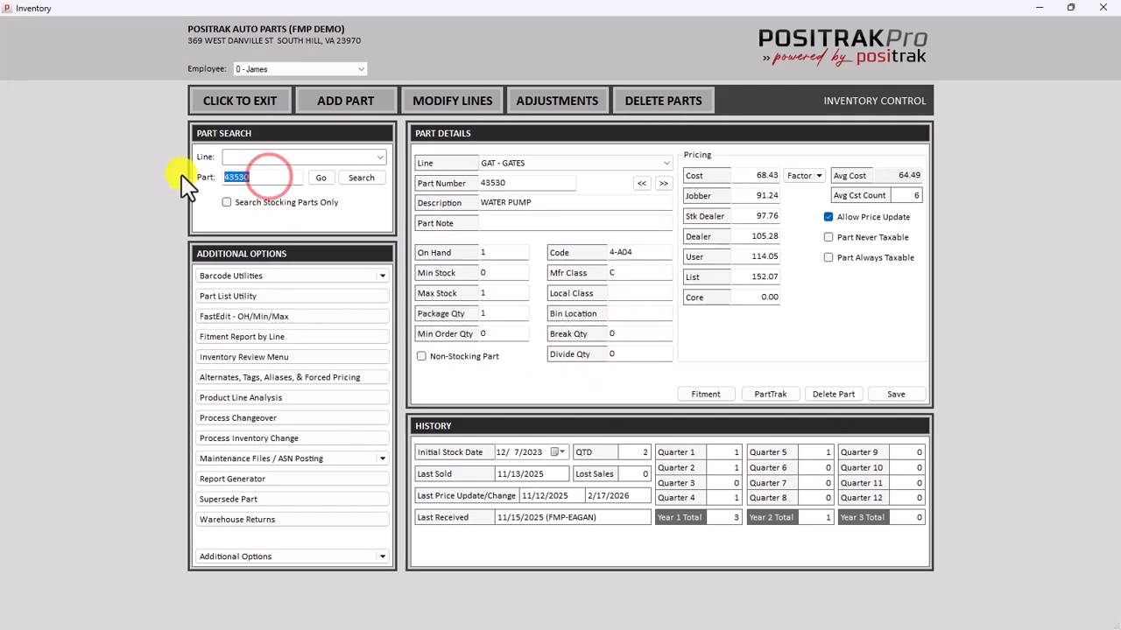
key("BackSpace")
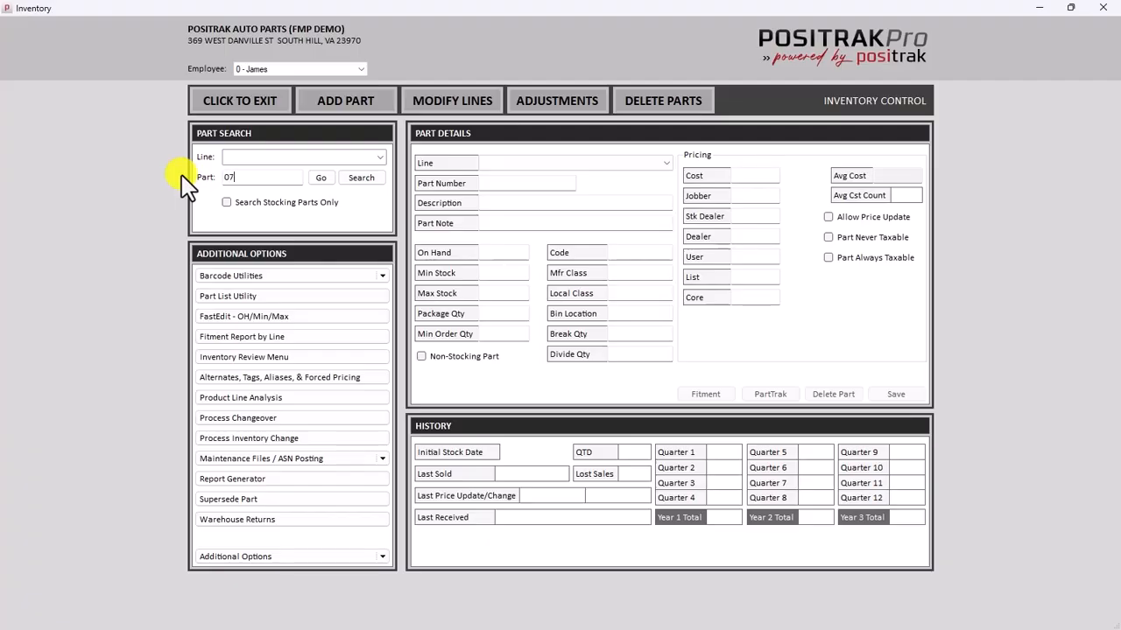
type("07448")
key("Return")
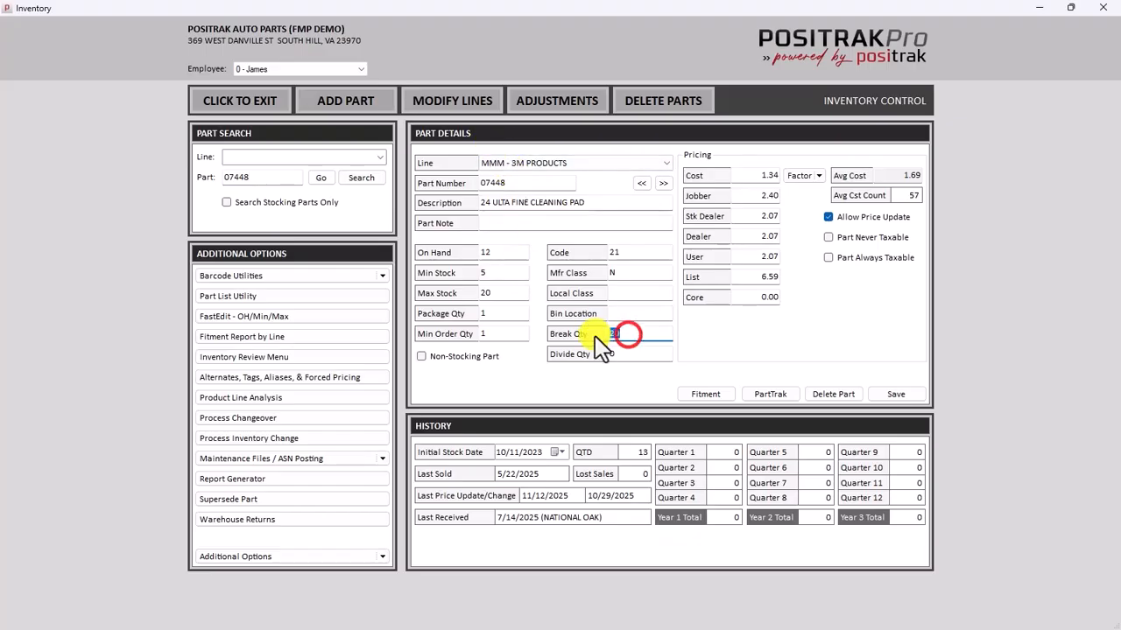
Step: Compare the cleaning pad's break quantity and divide quantity with its cost
double_click(624, 333)
double_click(768, 175)
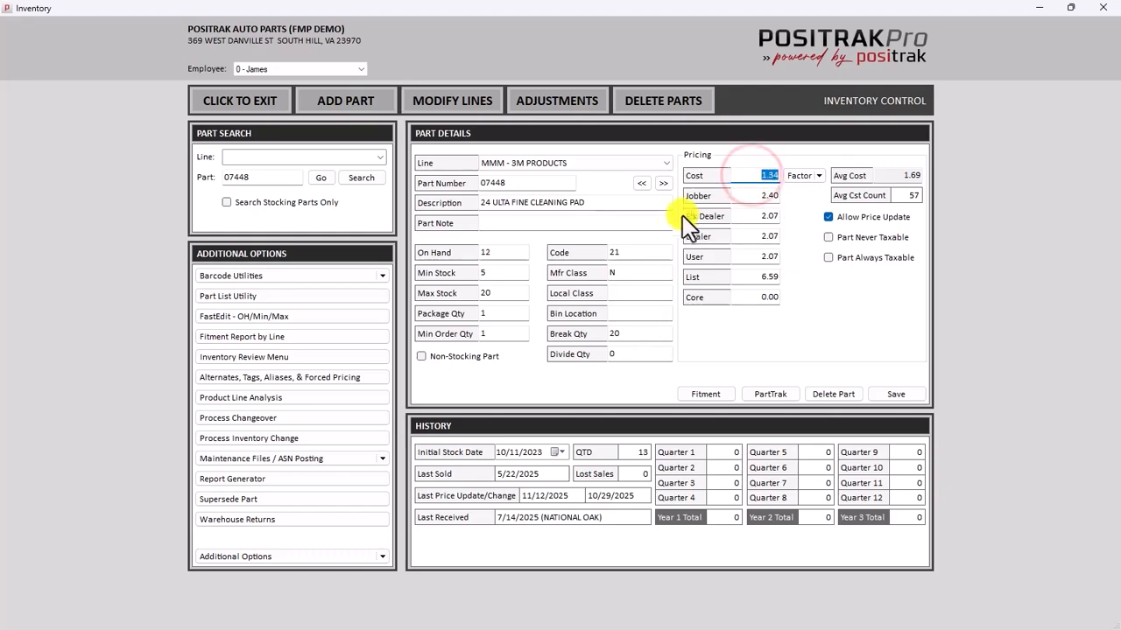
left_click_drag(749, 175, 786, 178)
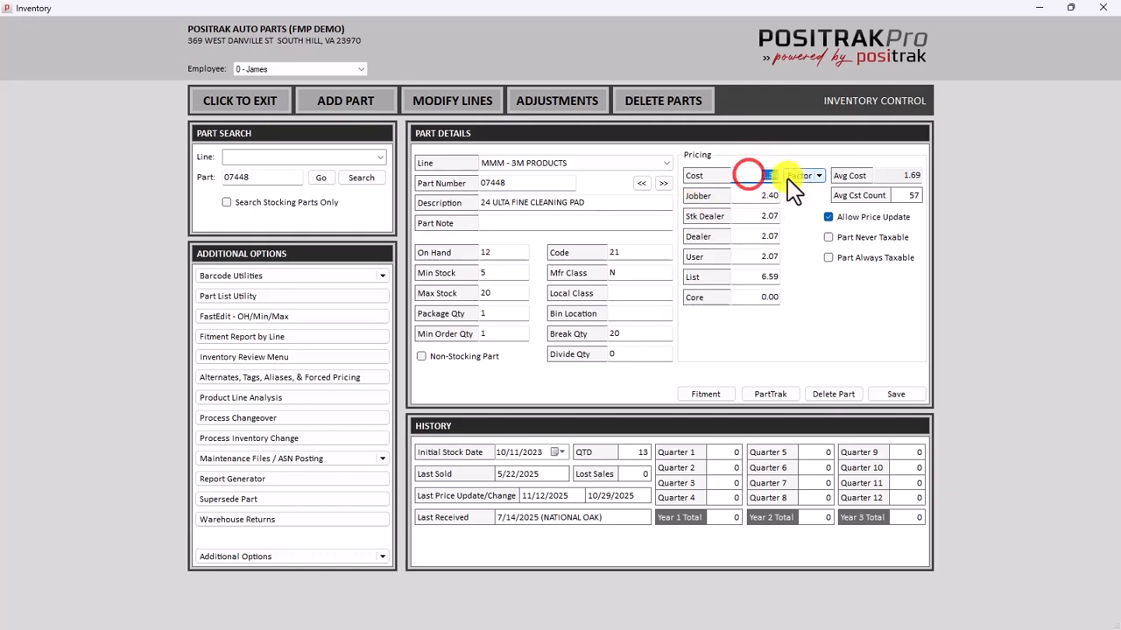
double_click(667, 336)
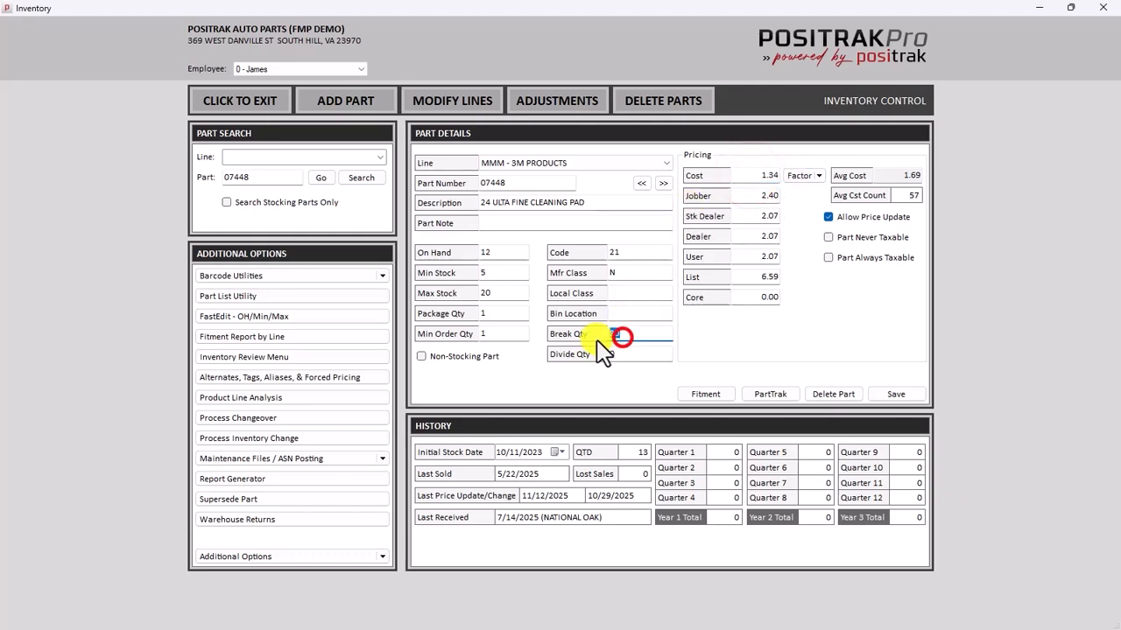
double_click(666, 354)
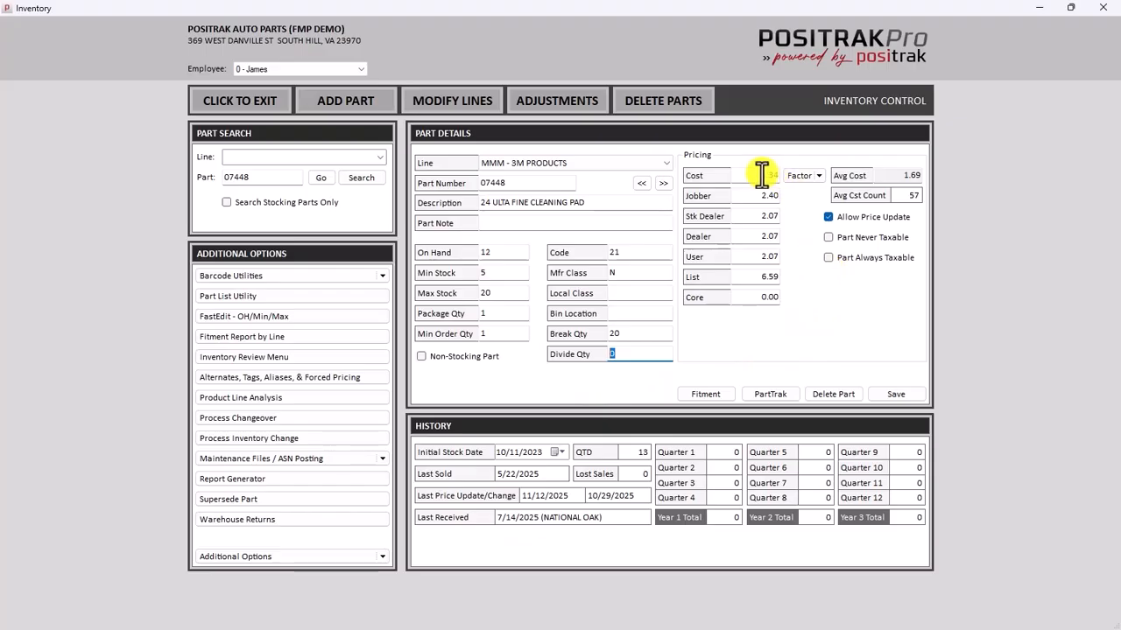
Step: Examine the cleaning pad's cost and price levels, average cost and price update option
left_click_drag(748, 176, 792, 194)
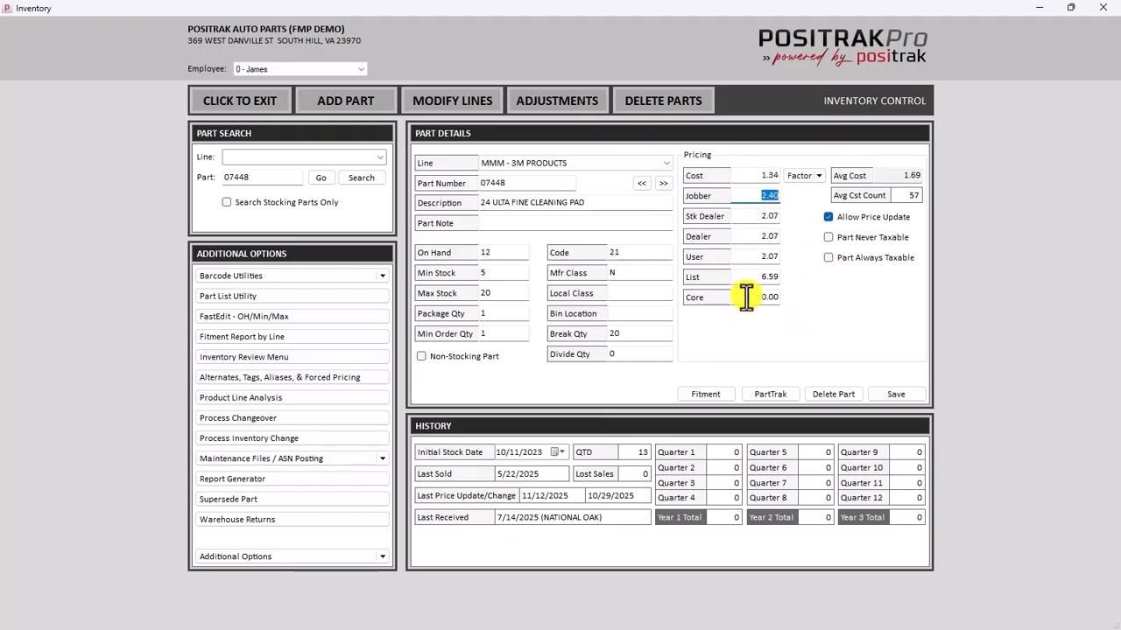
left_click_drag(747, 296, 782, 278)
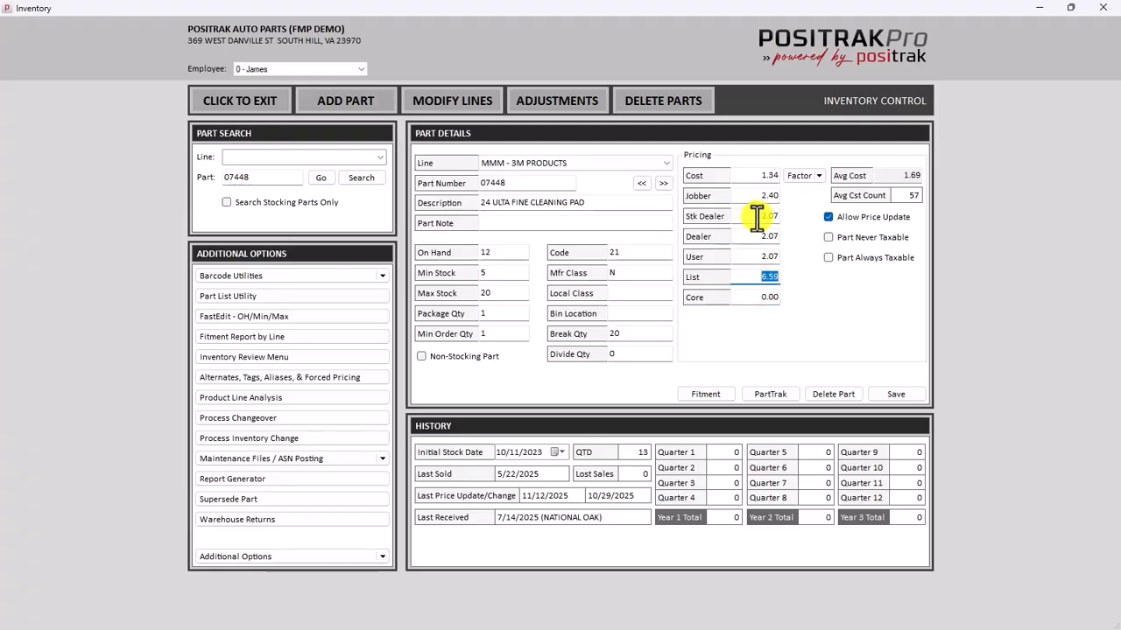
left_click_drag(745, 237, 779, 258)
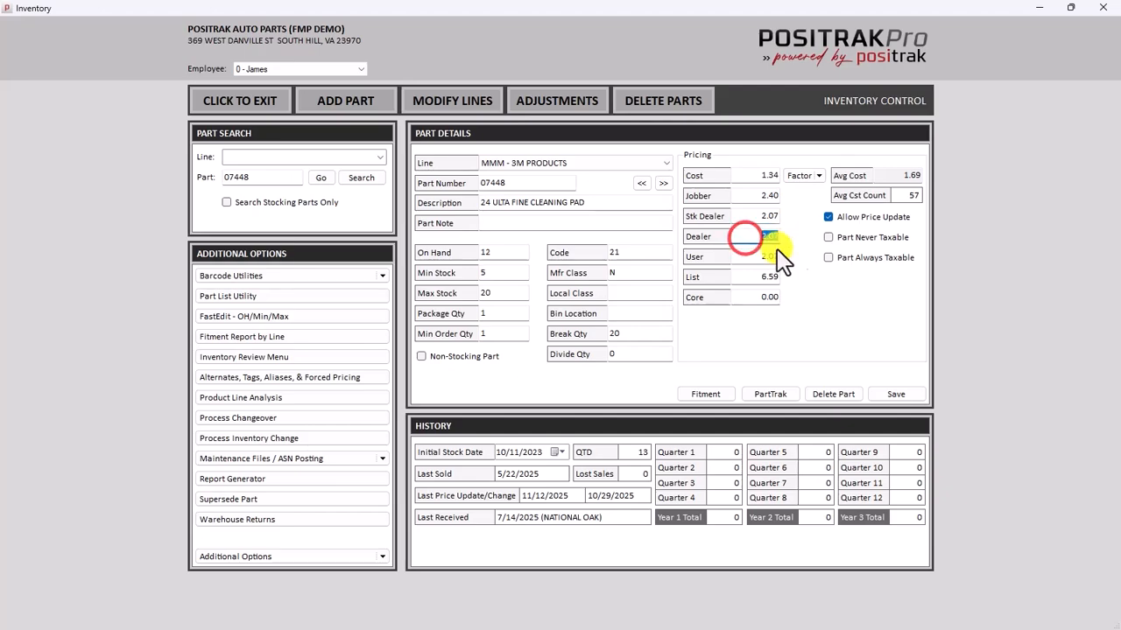
left_click(774, 256)
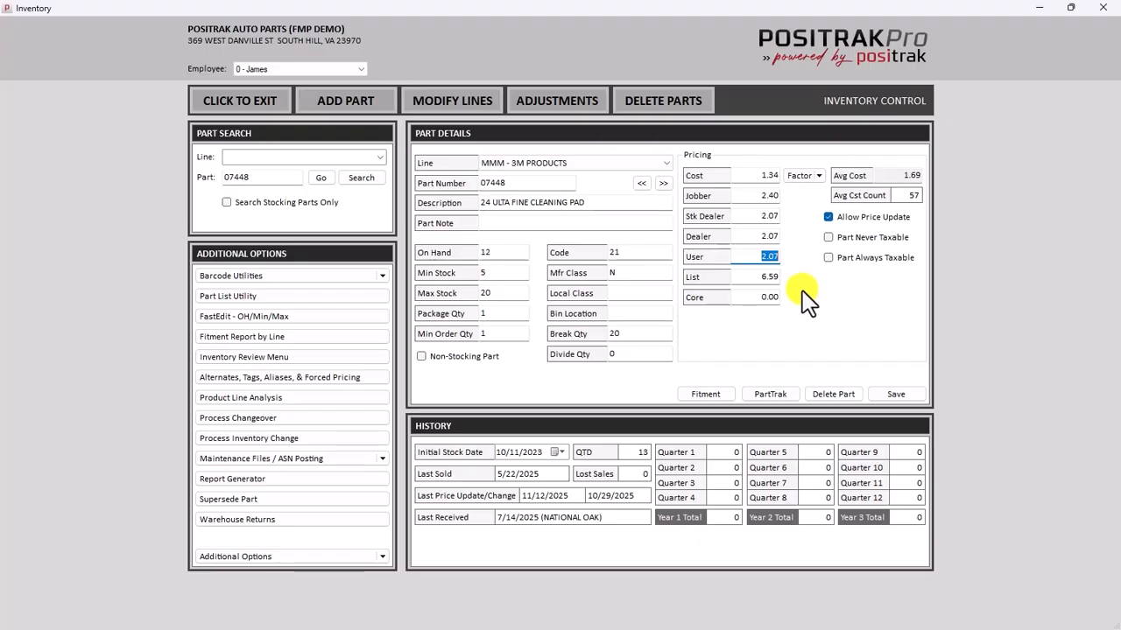
left_click(758, 217)
left_click_drag(759, 217, 783, 270)
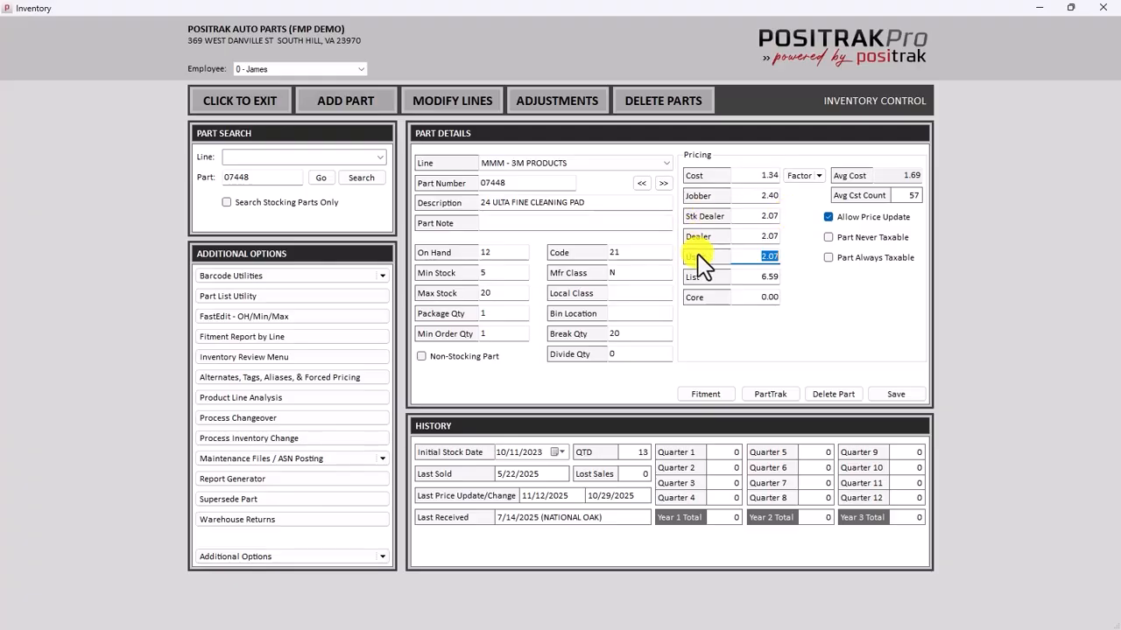
left_click(901, 175)
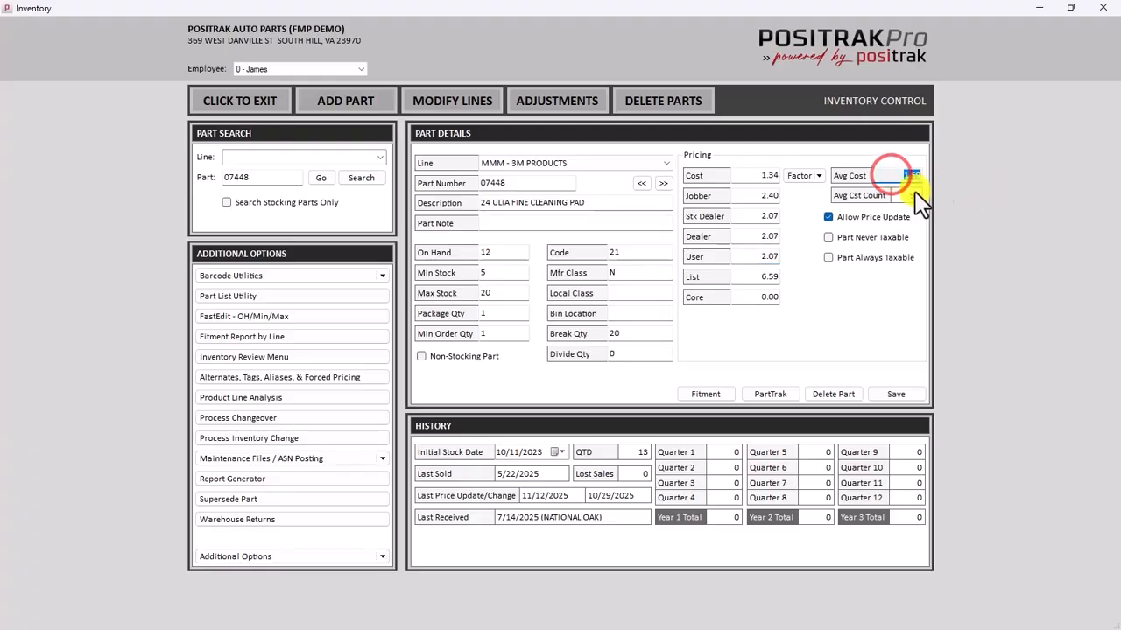
left_click(828, 217)
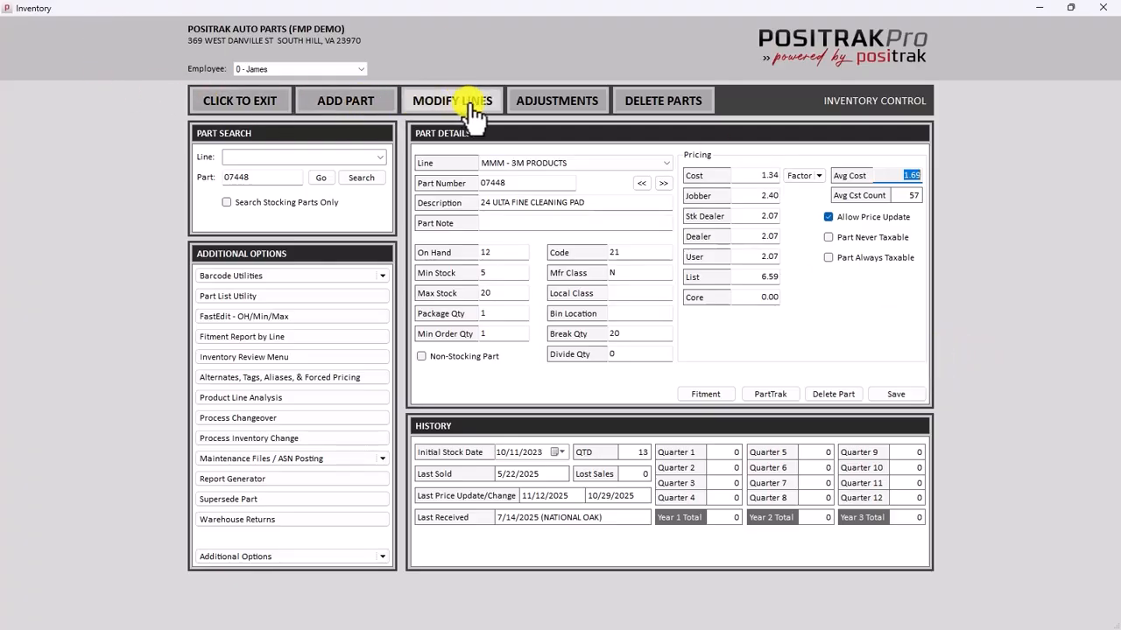
Step: Open the inventory adjustments list and look through the recorded adjustments
left_click(574, 104)
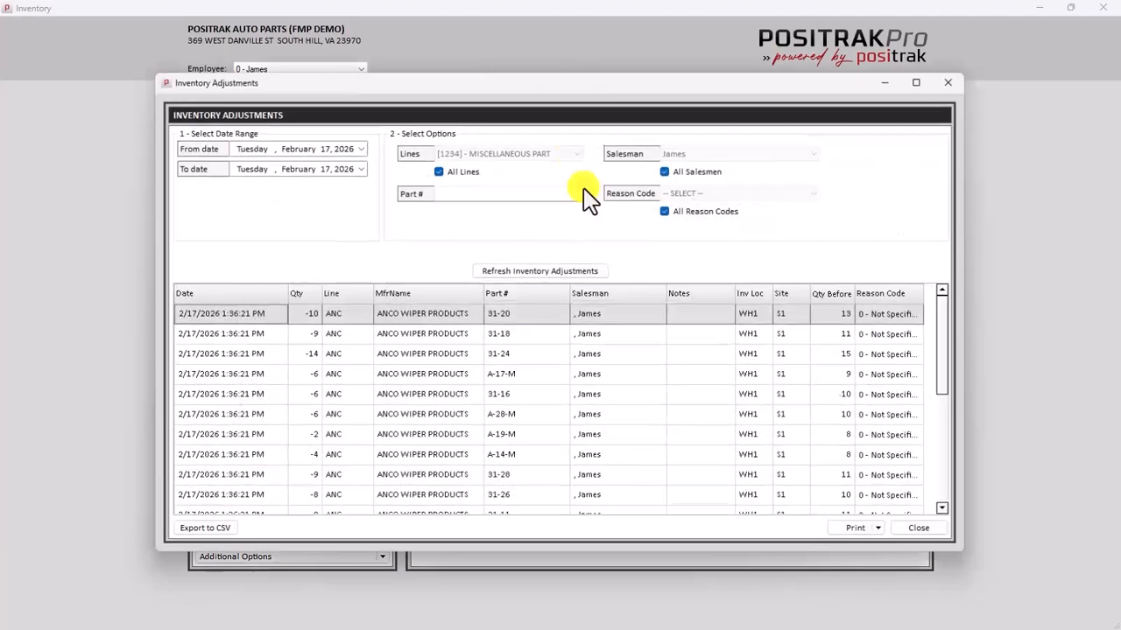
scroll(438, 394, "down", 1)
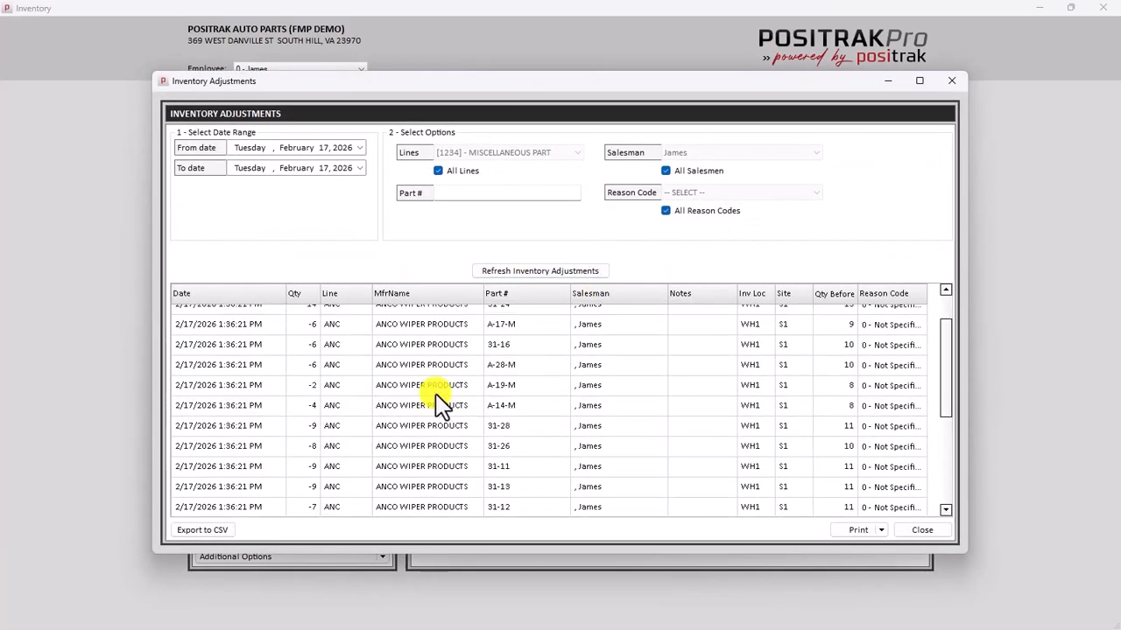
scroll(438, 401, "down", 3)
scroll(435, 407, "up", 5)
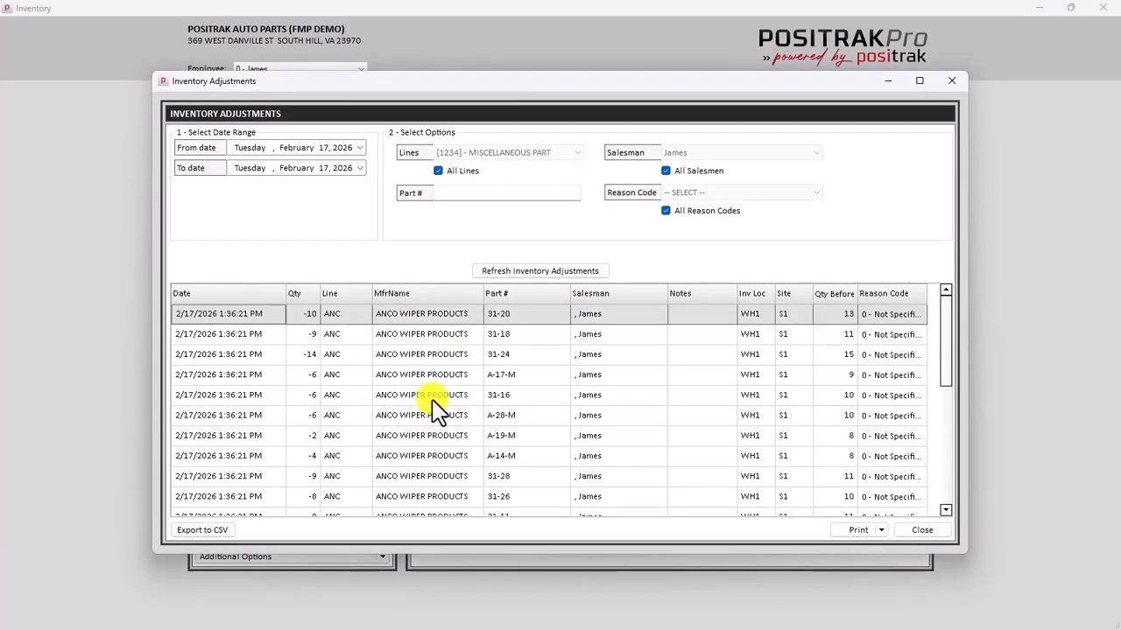
Step: Examine the adjustment entry for part 31-24, including its quantity, date, salesman and quantity before
left_click(307, 316)
left_click(308, 334)
left_click(308, 354)
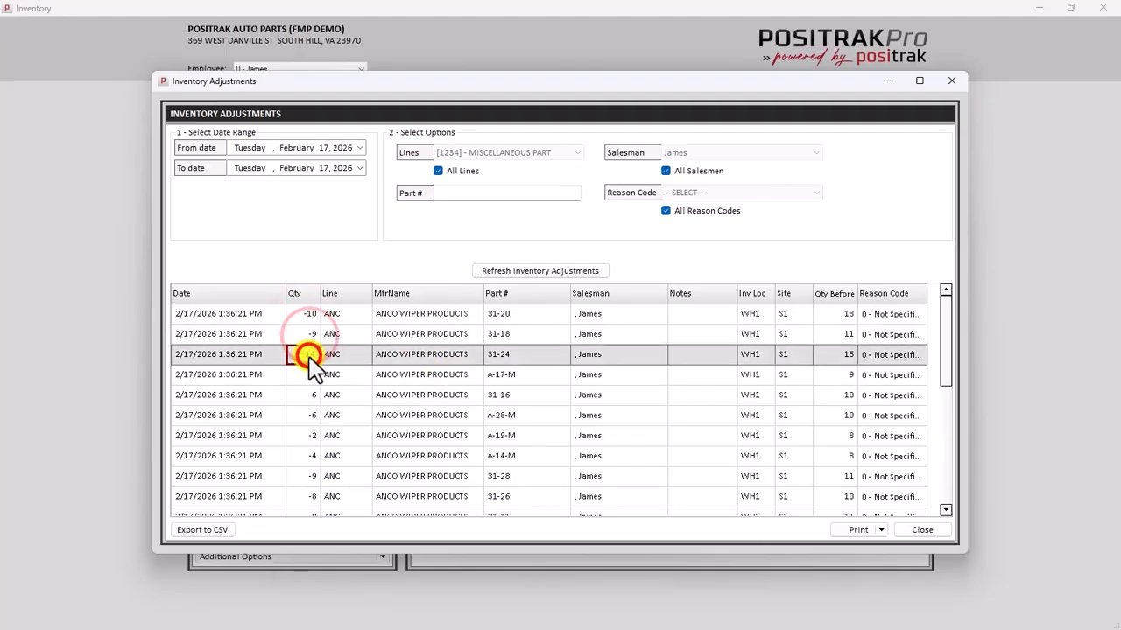
left_click(250, 355)
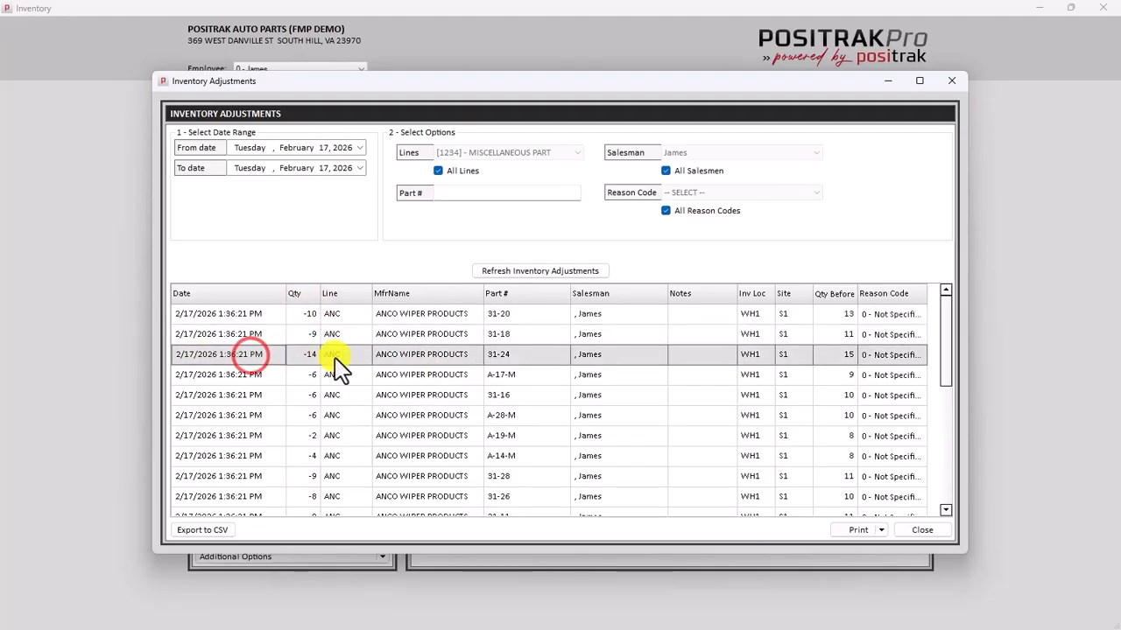
left_click(592, 354)
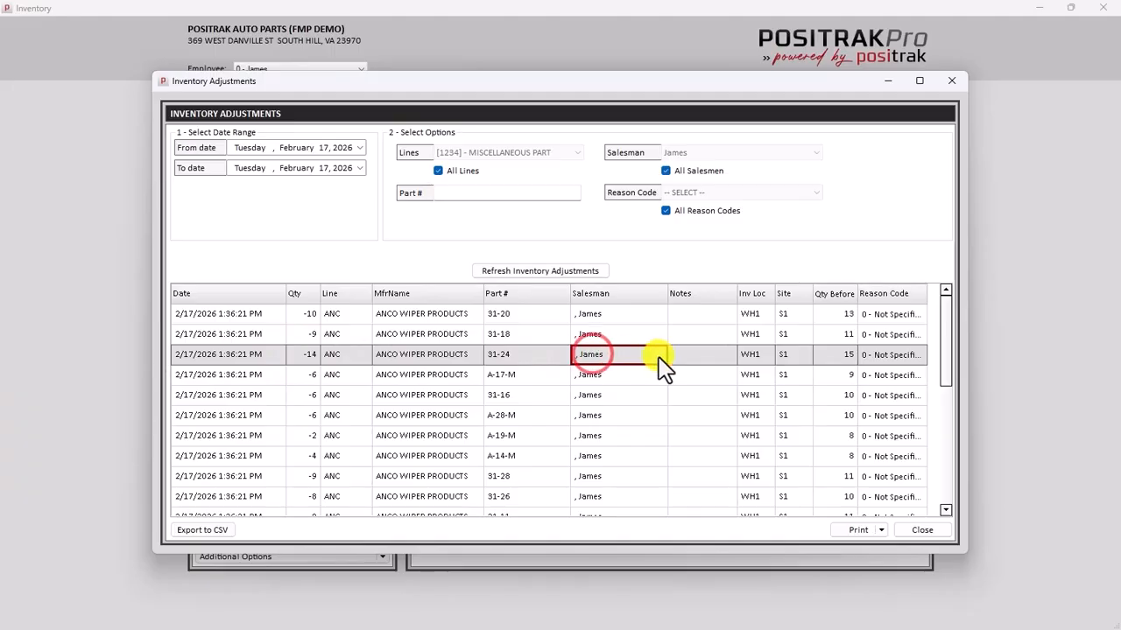
left_click(842, 355)
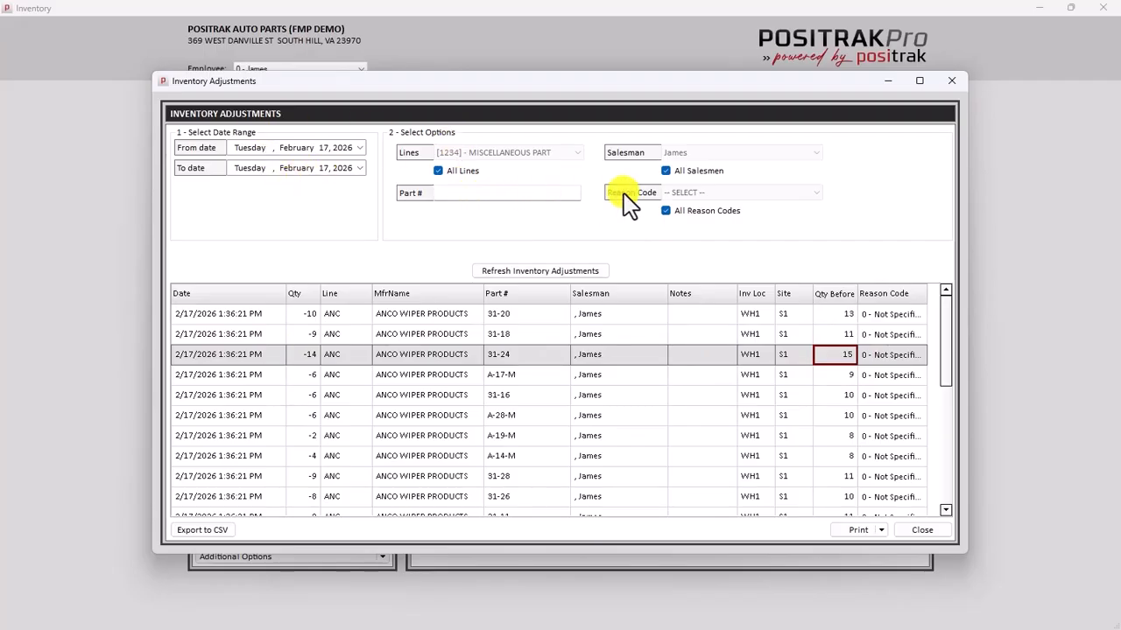
Step: Leave the inventory adjustments and review the cleaning pad's recorded barcodes in the Add/Remove Barcode utility, closing it without adding any
left_click(953, 81)
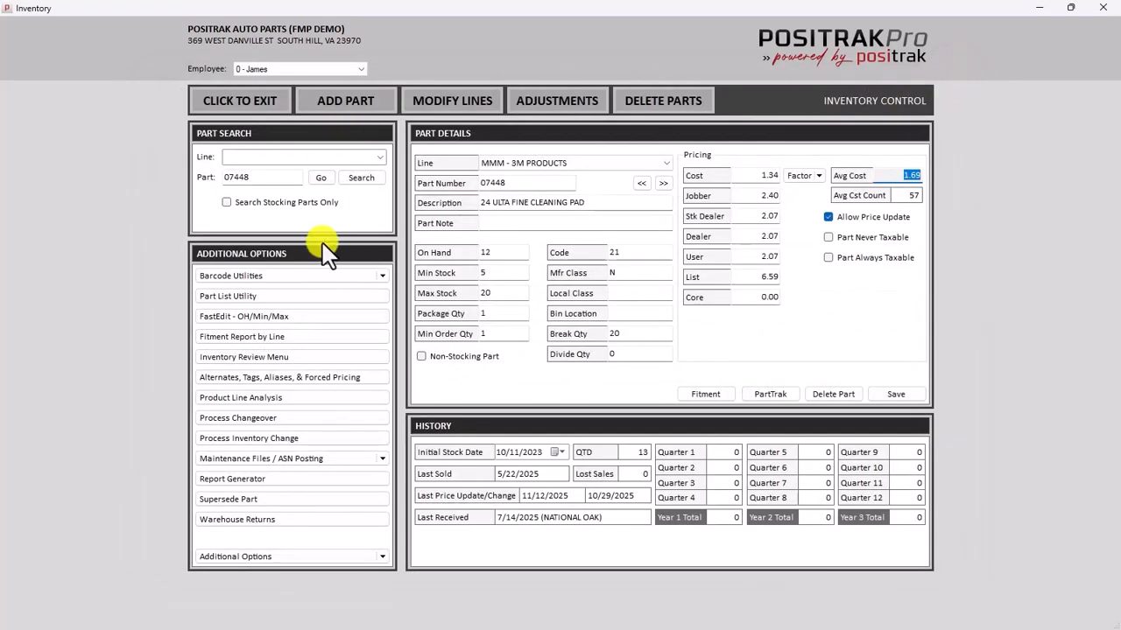
left_click(386, 280)
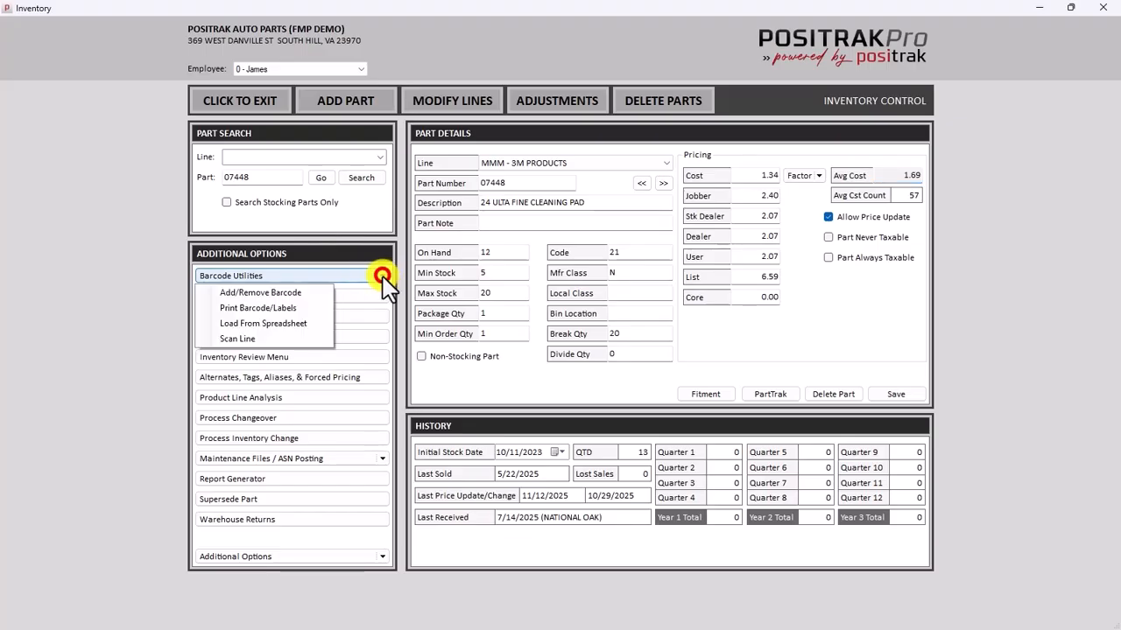
left_click(271, 298)
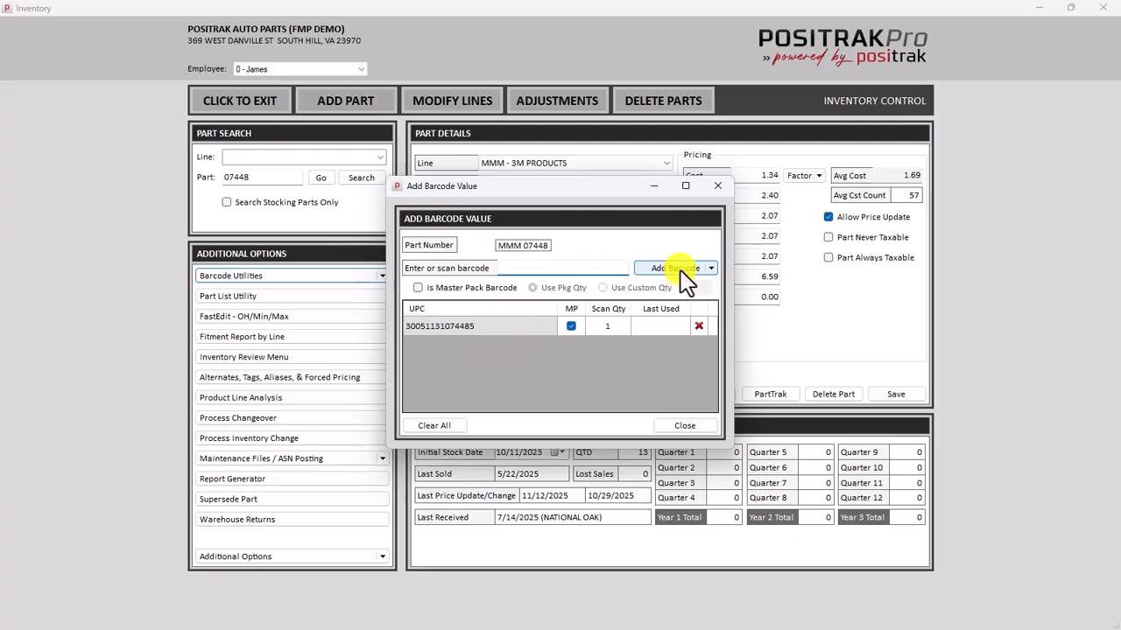
left_click(687, 428)
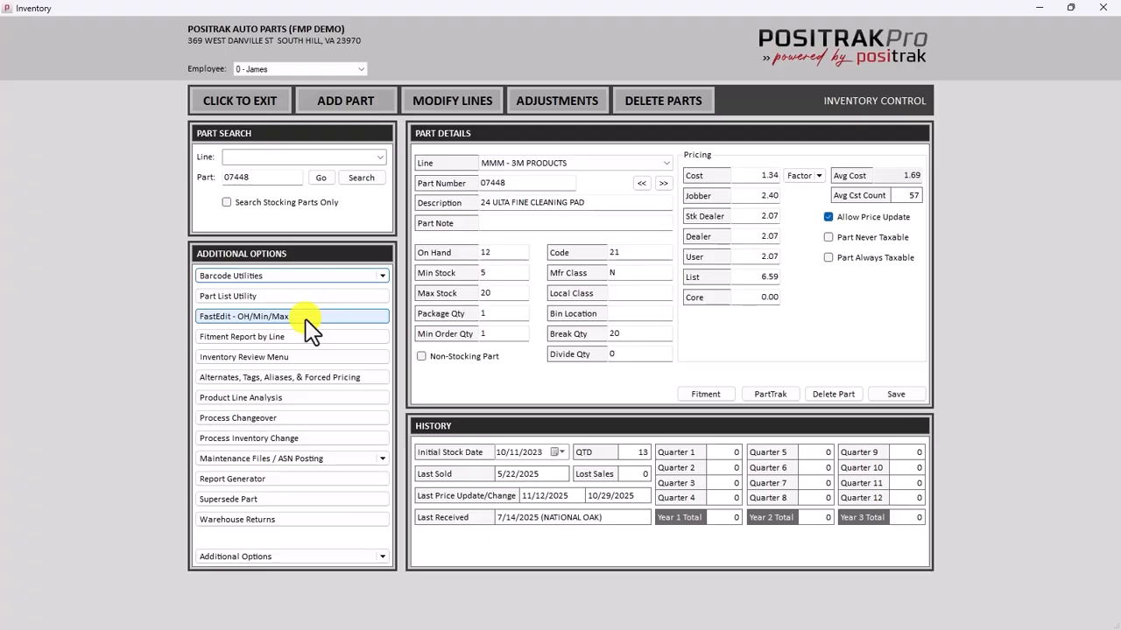
Step: Load the stocking parts of line ANC - ANCO WIPER PRODUCTS in Fast Edit and try part 31-10's stocking toggle off and on
left_click(348, 316)
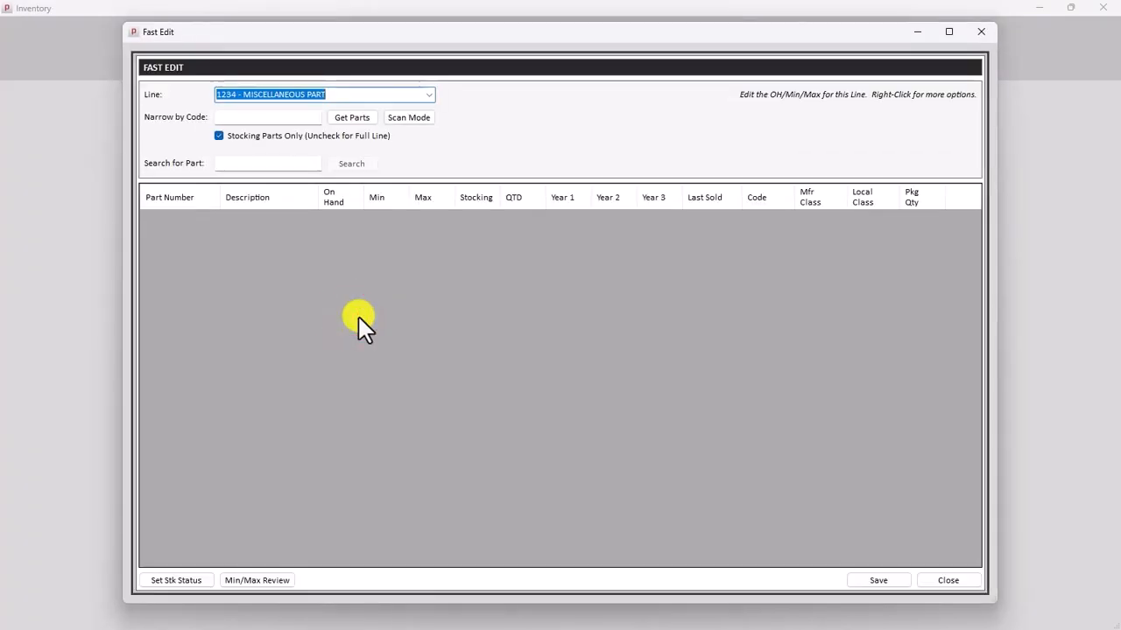
type("anc - ANCO WIPER PRODUCTS")
key("Tab")
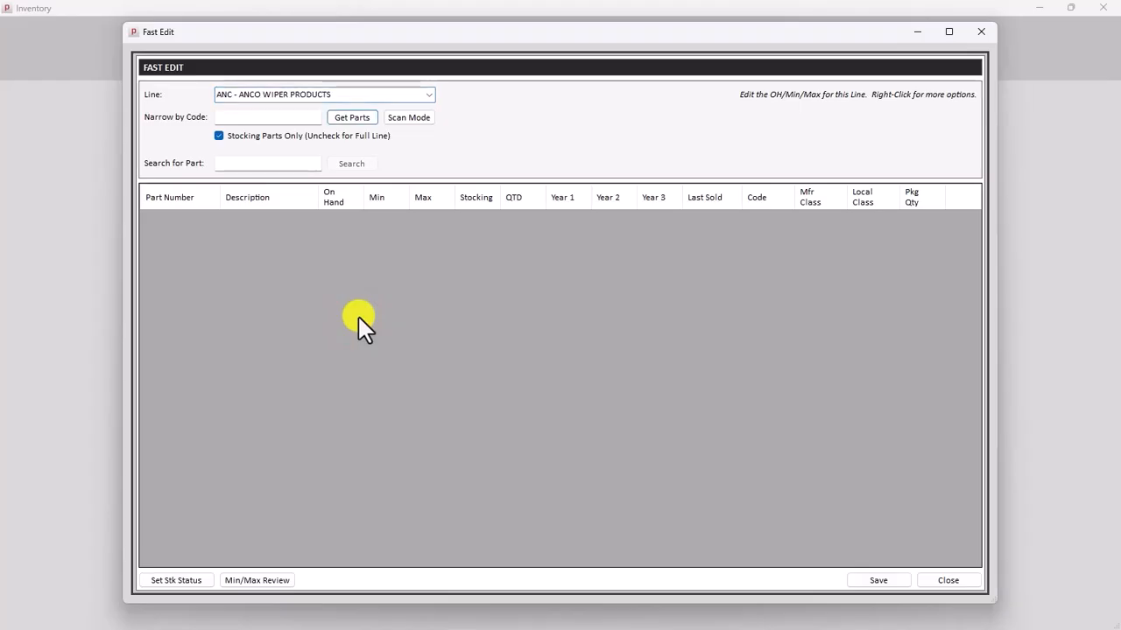
key("Return")
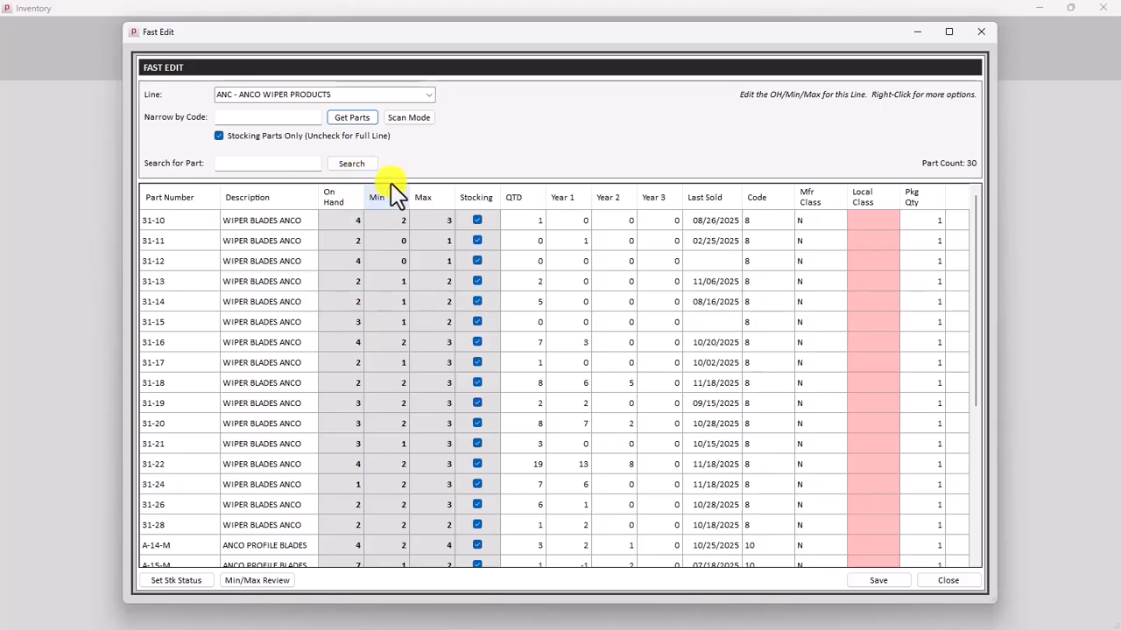
left_click(478, 220)
left_click(477, 221)
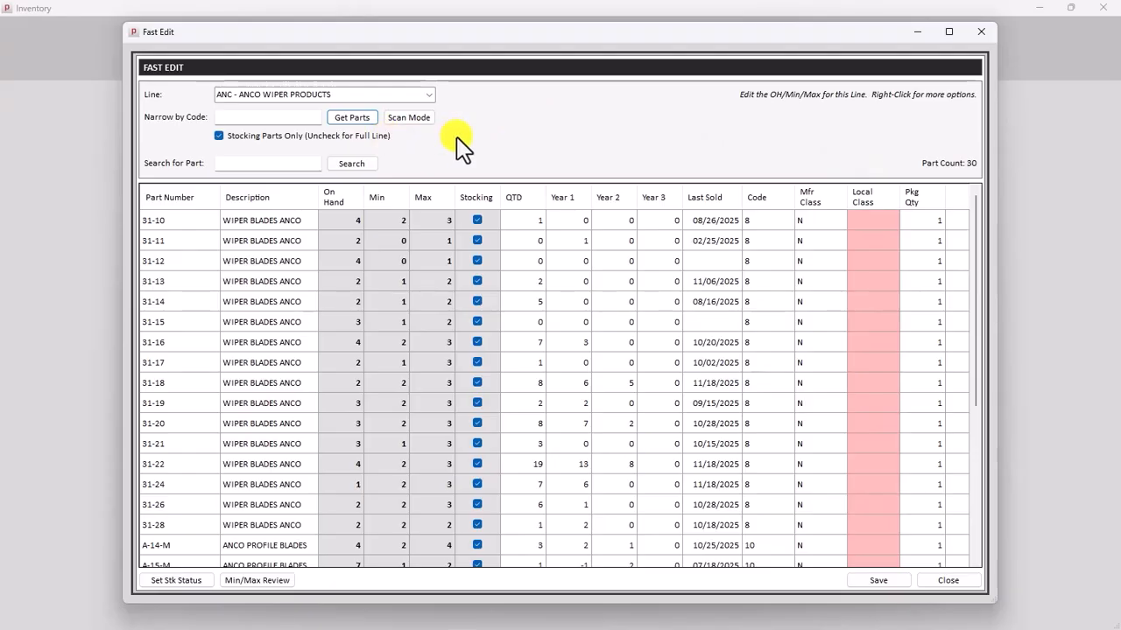
Step: Sort the ANCO parts by Year 1 sales in descending order and examine the Year 1 figure of part A-22-M
left_click(578, 203)
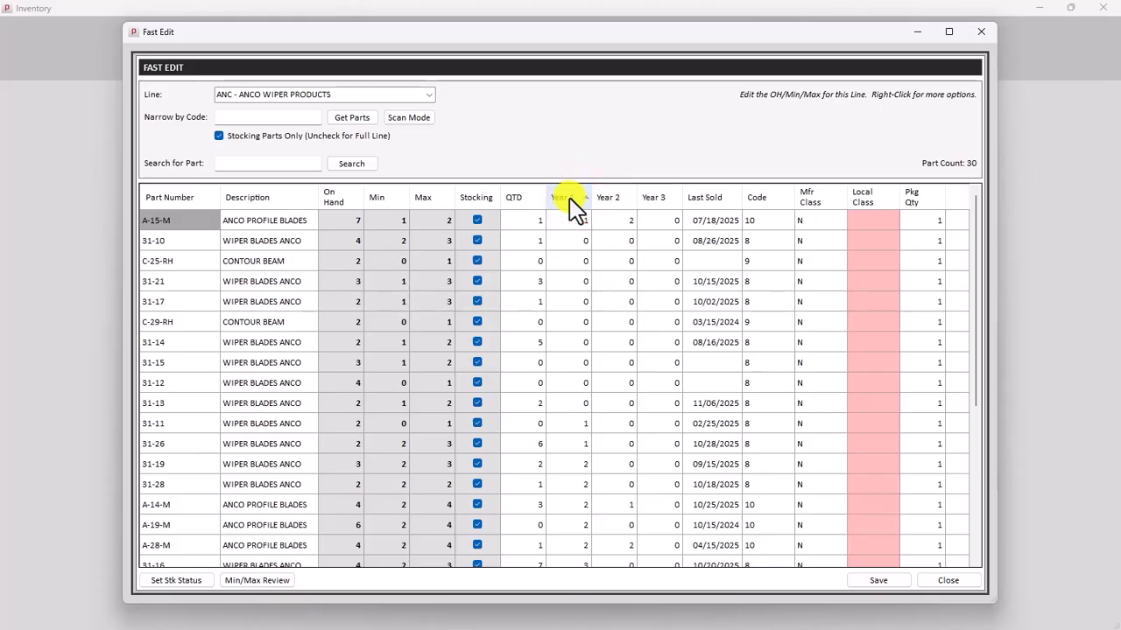
left_click(566, 198)
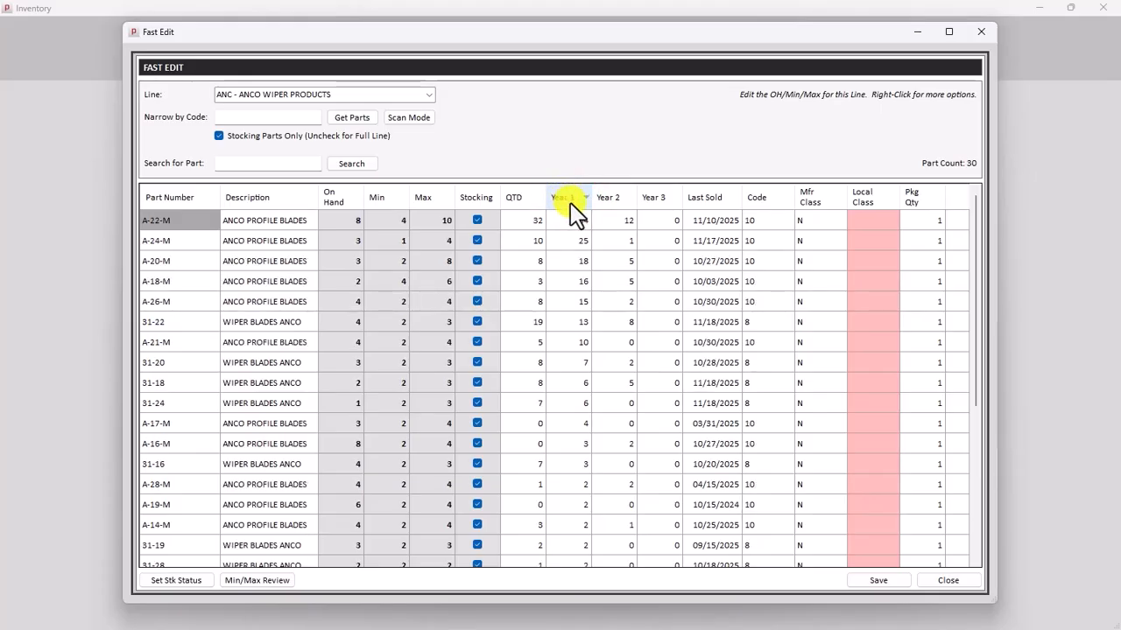
left_click(582, 221)
left_click(581, 221)
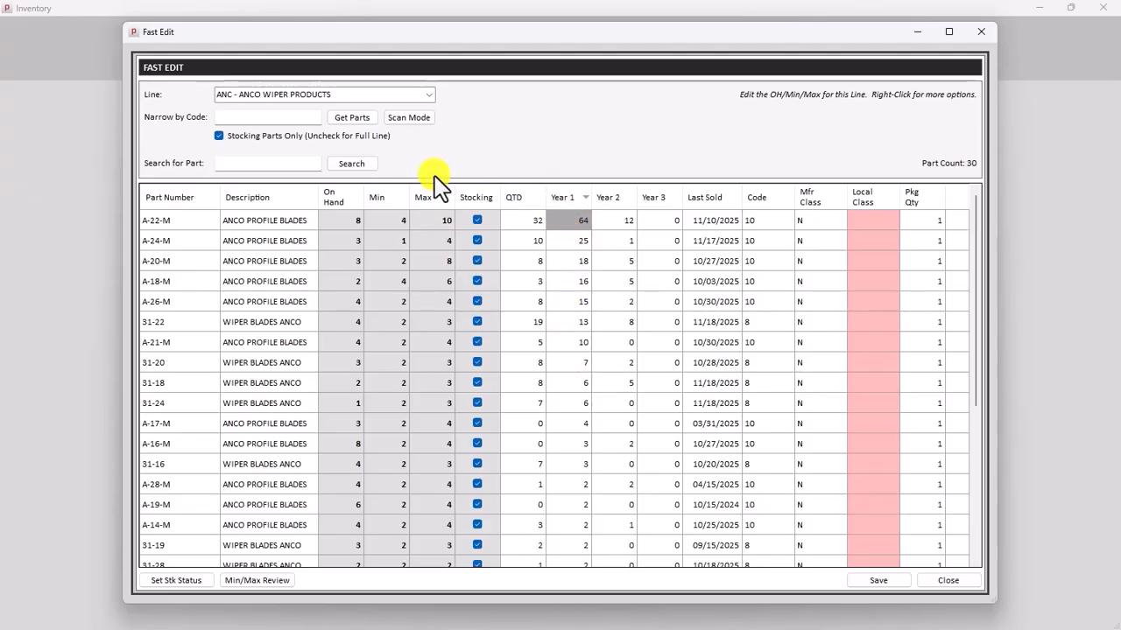
Step: Set the maximum stock to 6 for parts A-24-M and A-20-M
left_click(433, 242)
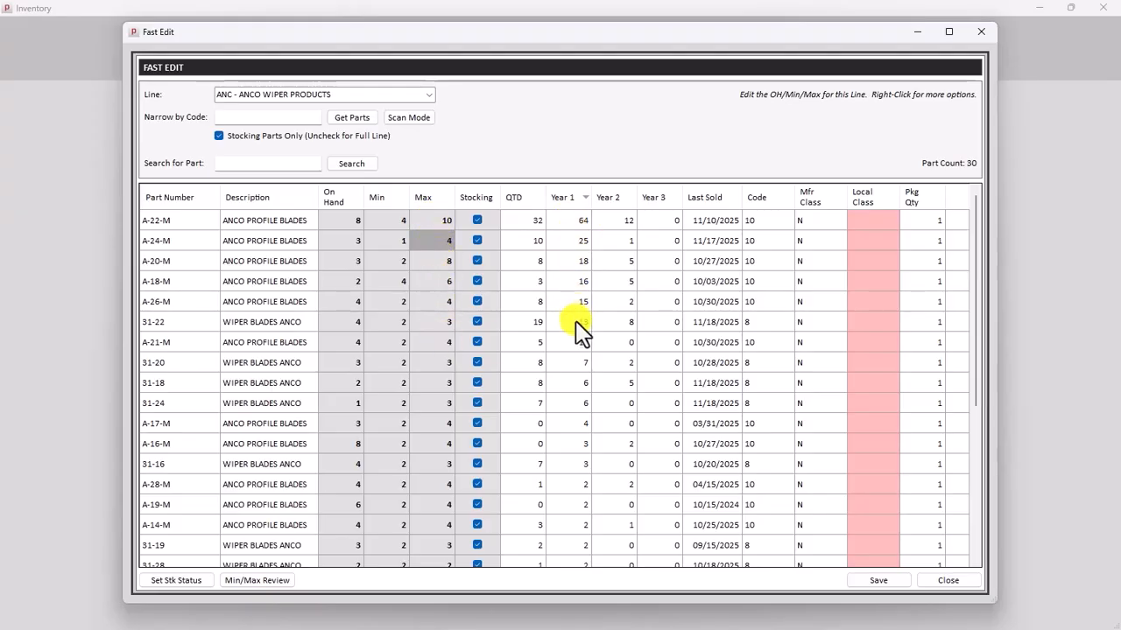
left_click(439, 240)
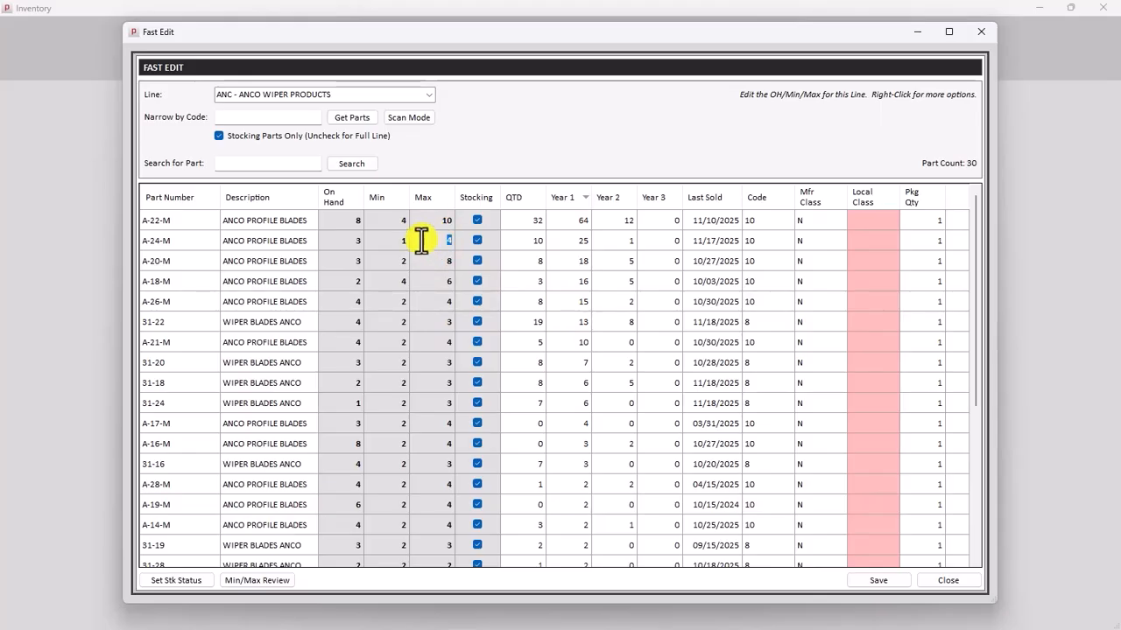
key("Return")
type("6")
key("Return")
key("Return")
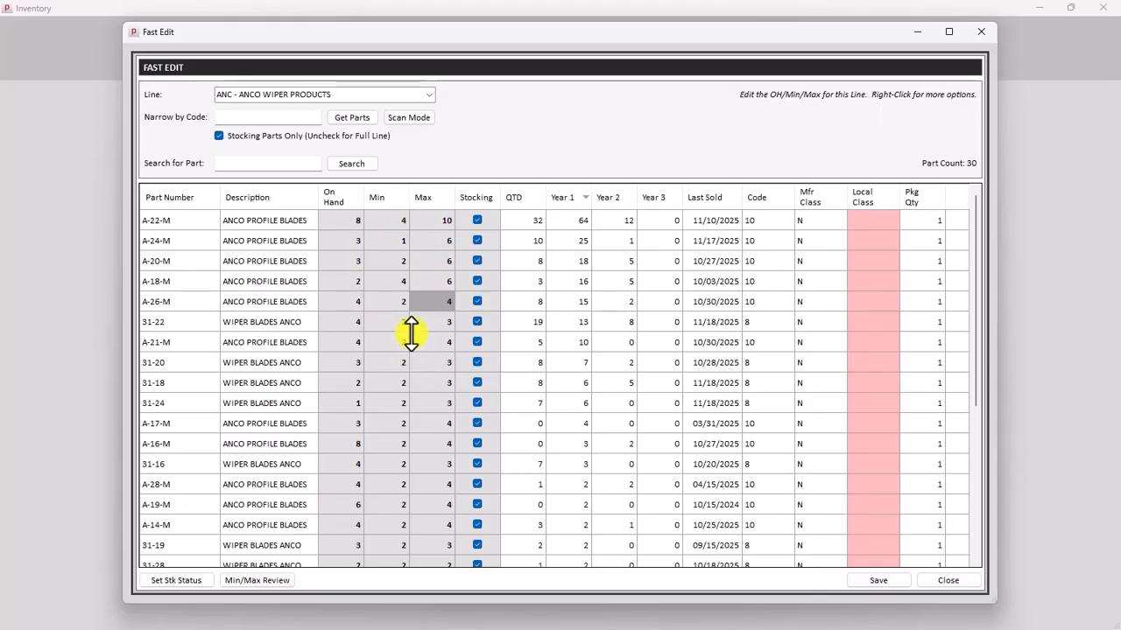
Step: Save the maximum stock changes for the ANCO line and close Fast Edit
left_click(878, 578)
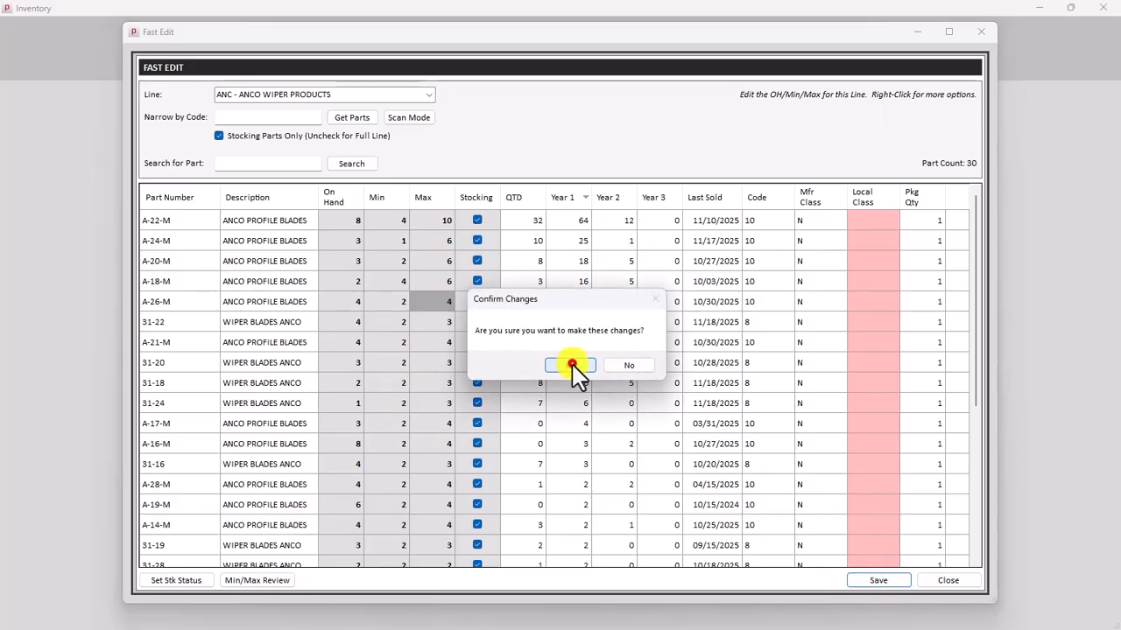
left_click(570, 366)
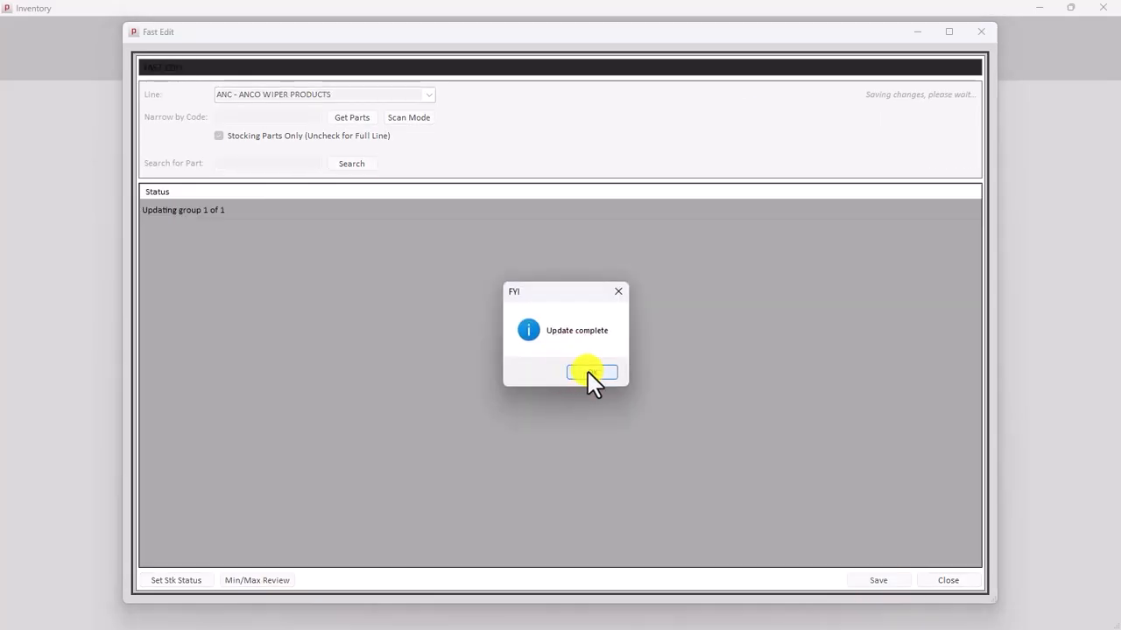
left_click(591, 373)
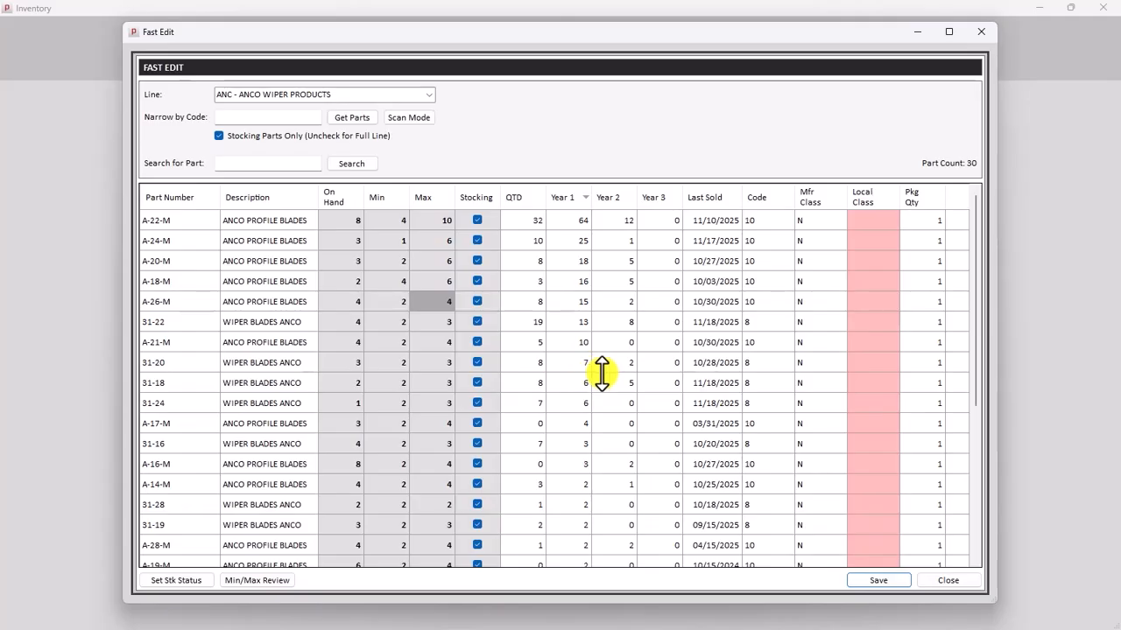
left_click(981, 34)
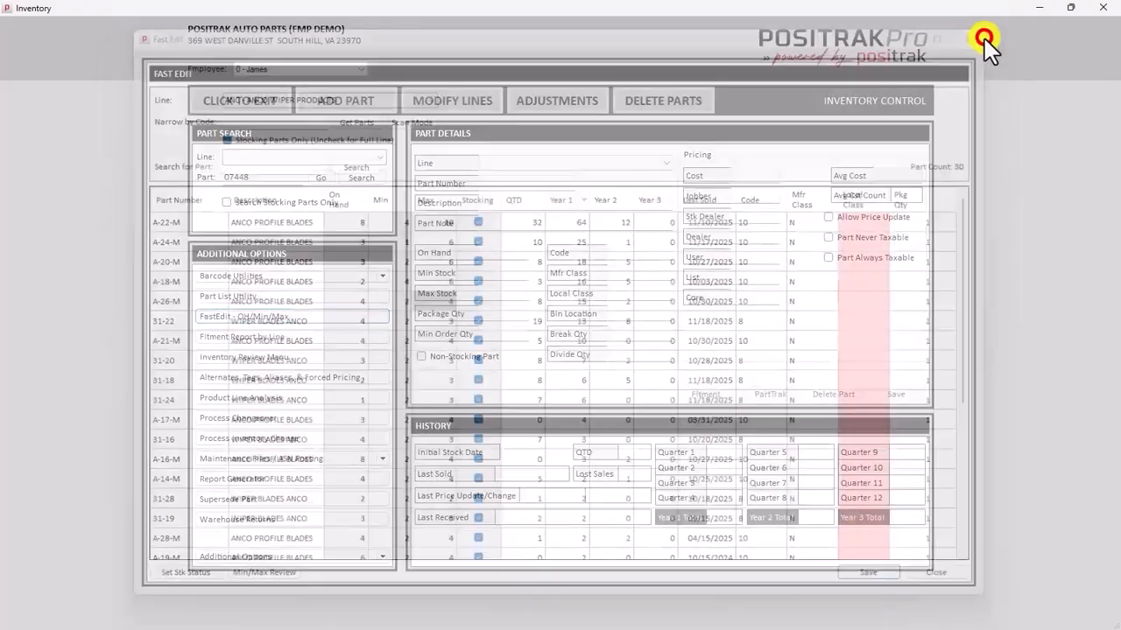
Step: Replace the previous part number in the part search with 43530 and look up that part
left_click_drag(278, 177, 200, 188)
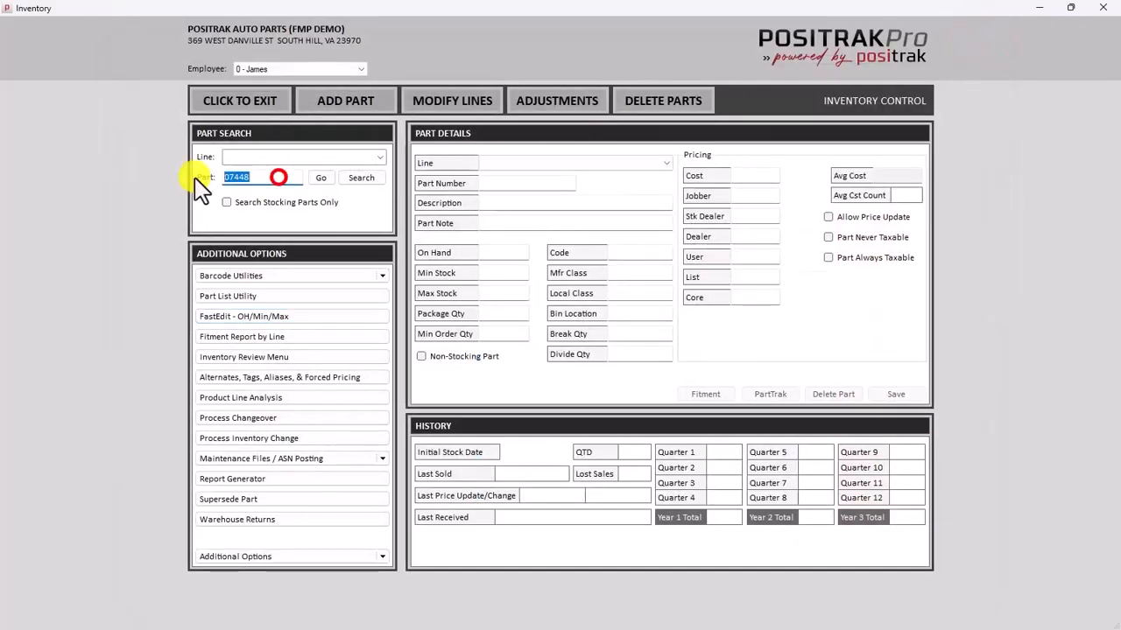
key("BackSpace")
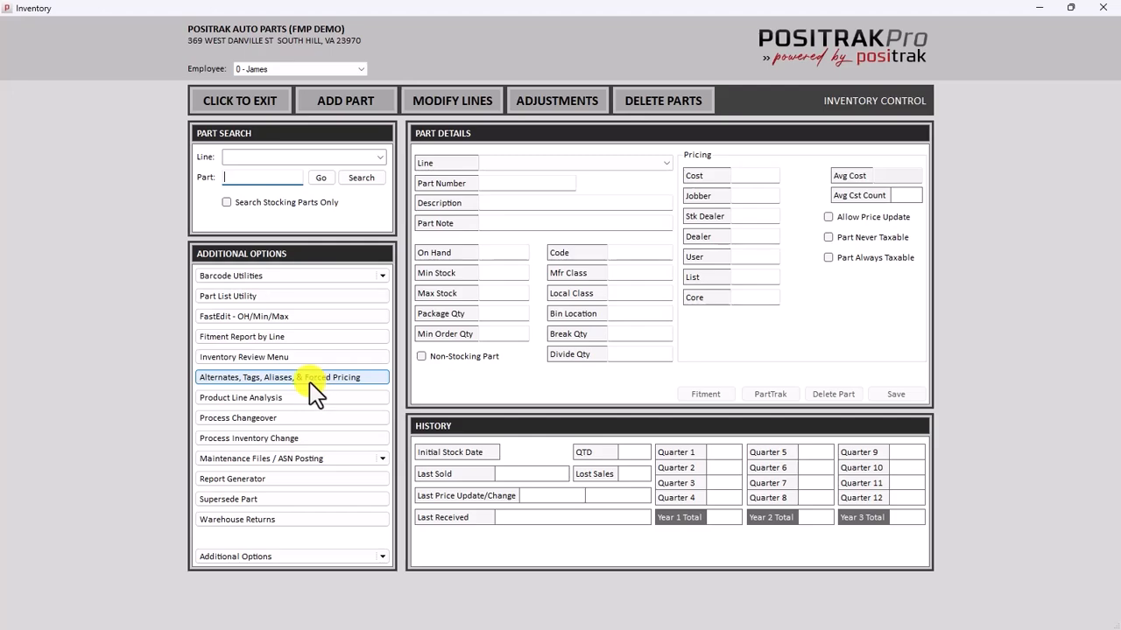
left_click(250, 179)
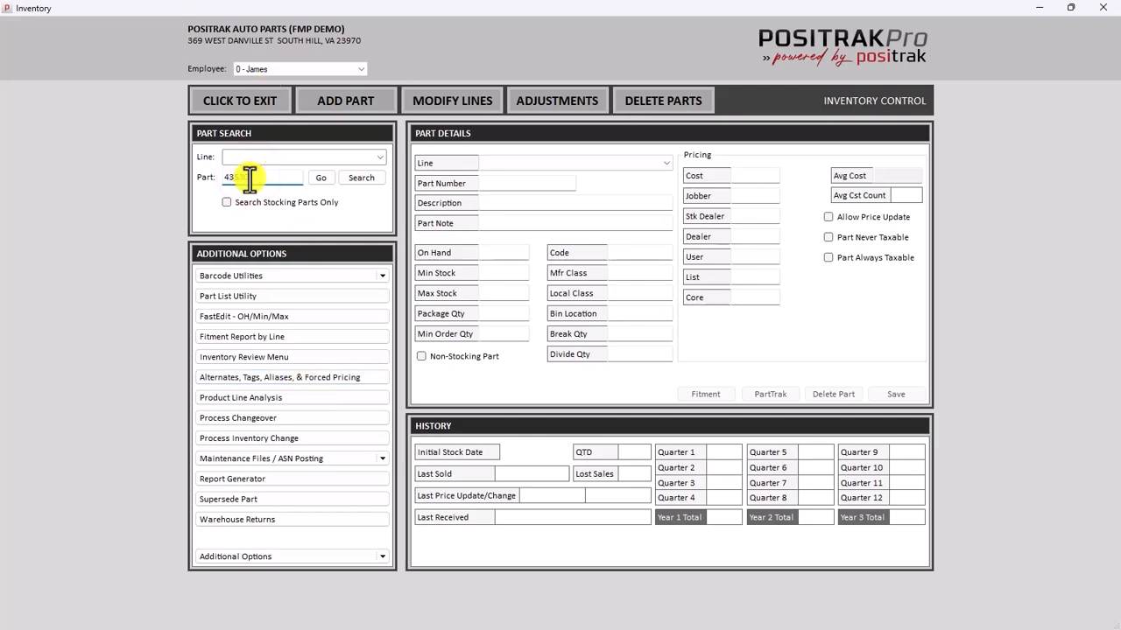
key("Return")
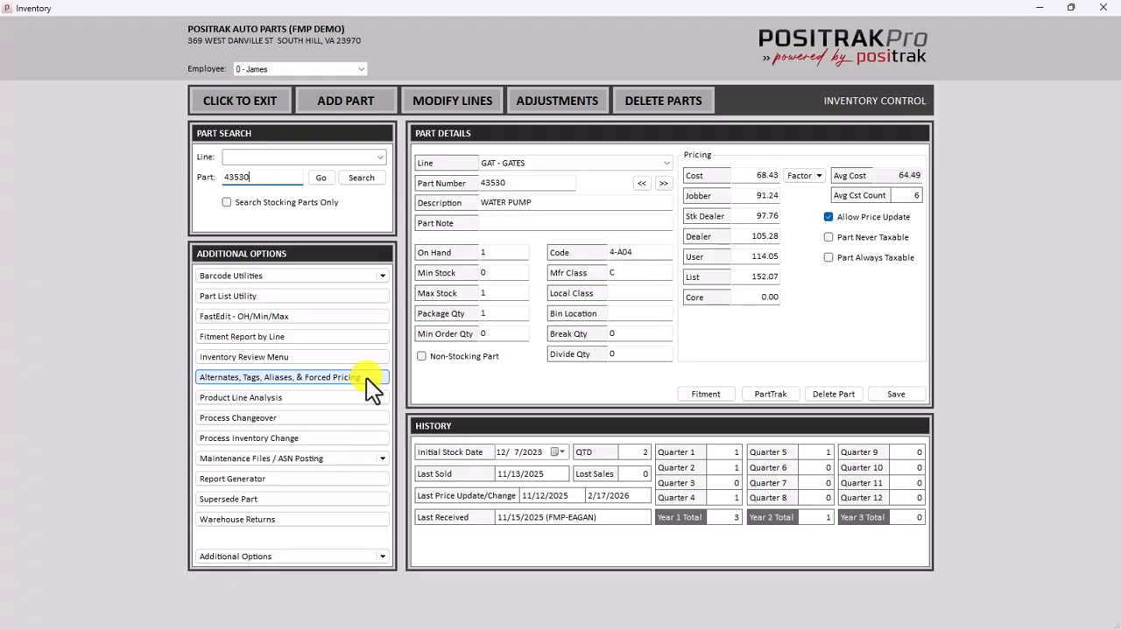
Step: Review the price break types and alternate parts settings in the additional part data for GAT 43530, making no changes
left_click(208, 380)
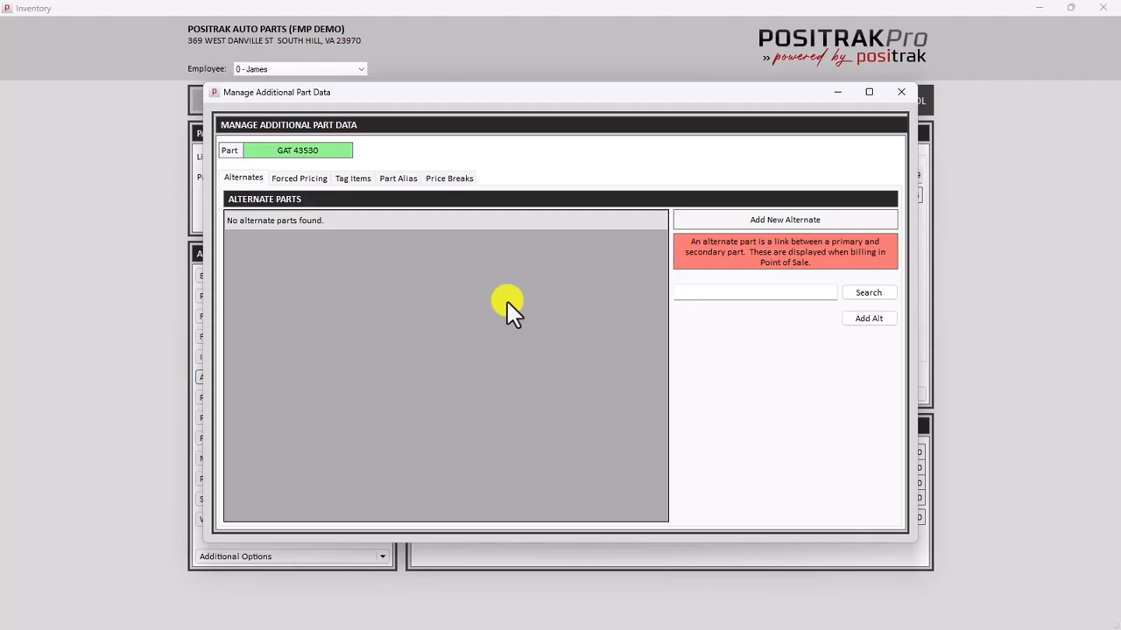
left_click(448, 179)
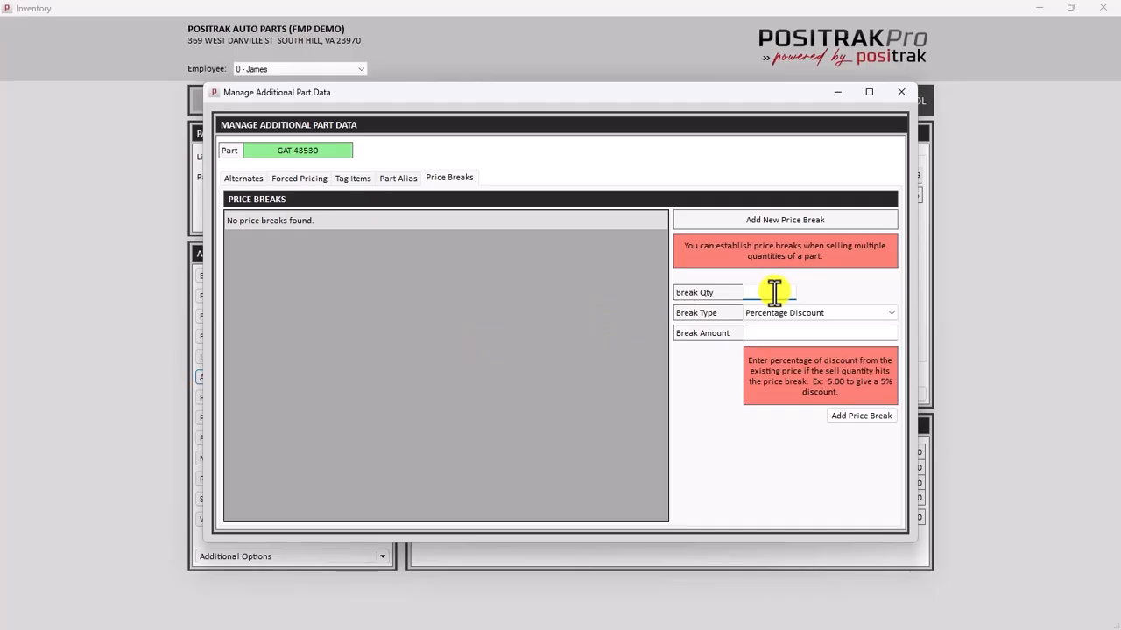
left_click(861, 320)
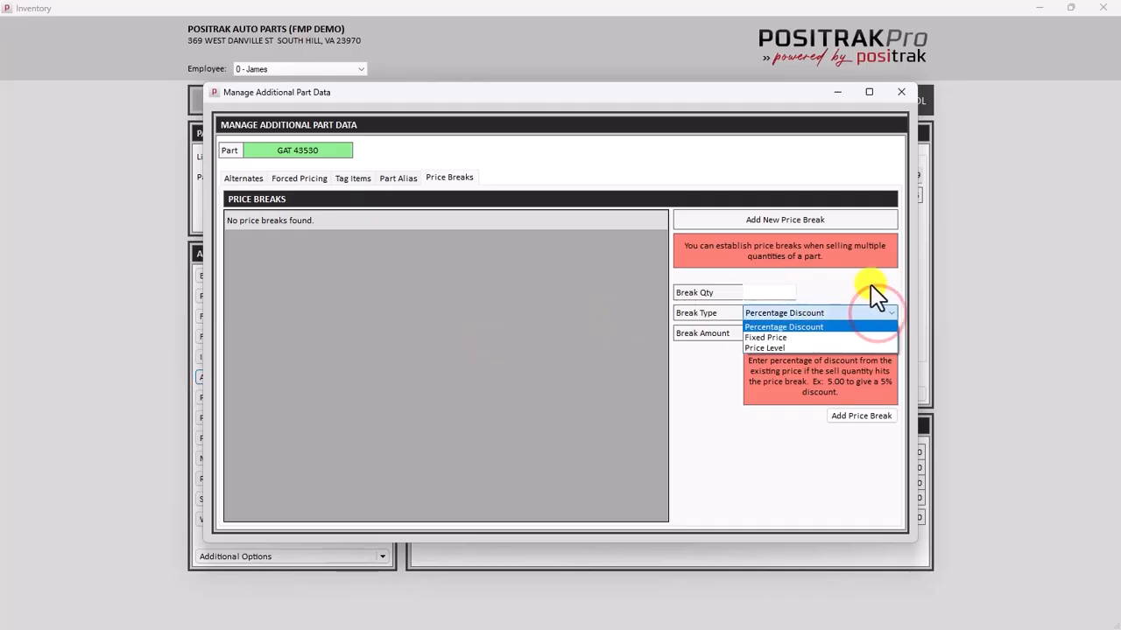
left_click(870, 283)
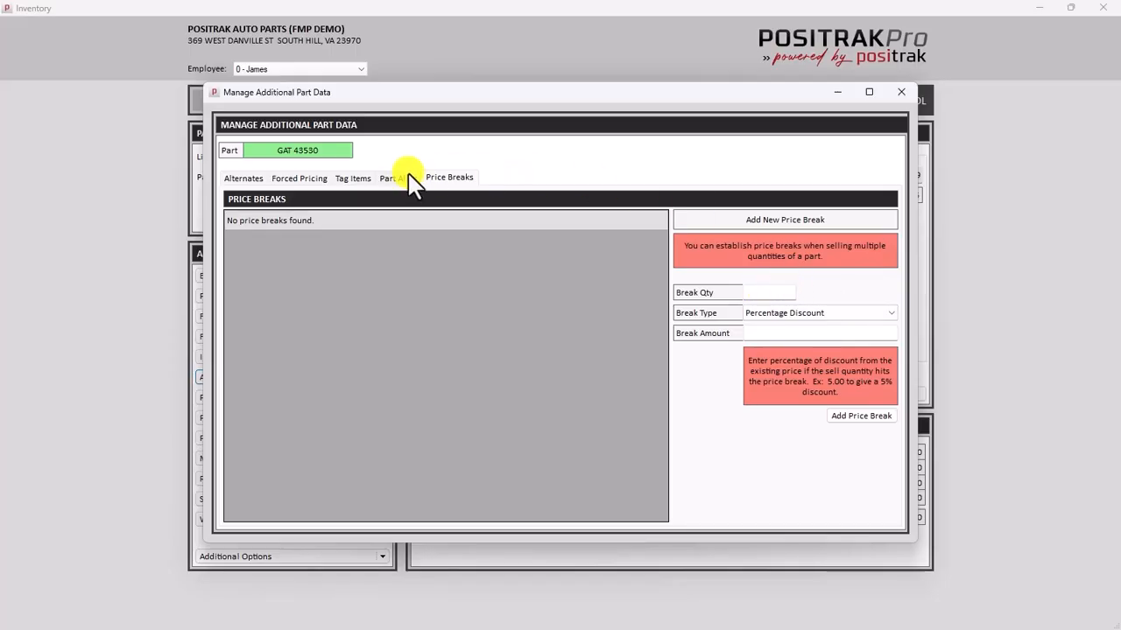
left_click(246, 179)
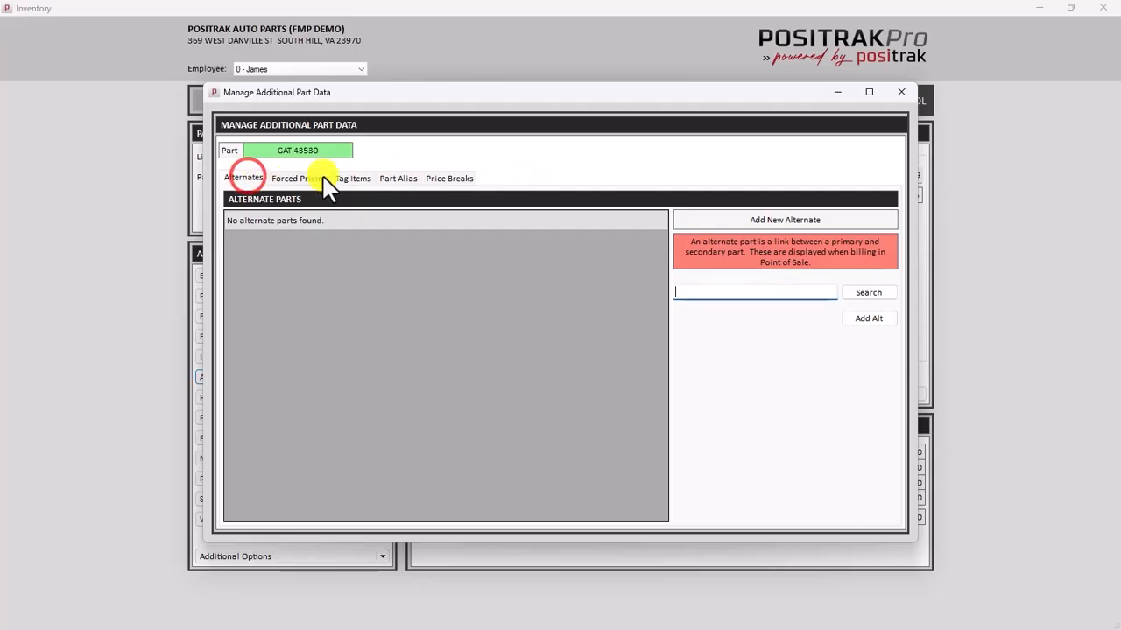
left_click(906, 93)
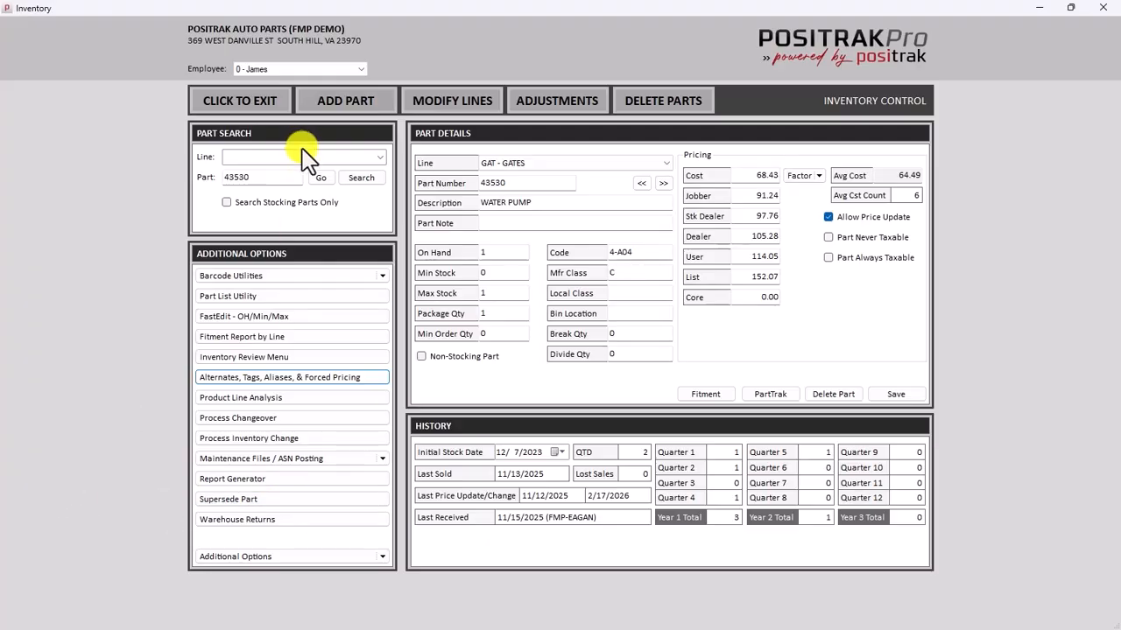
Step: Review the Supersede Part options for the GAT 43530 water pump and close the dialog without saving
left_click(252, 177)
double_click(252, 177)
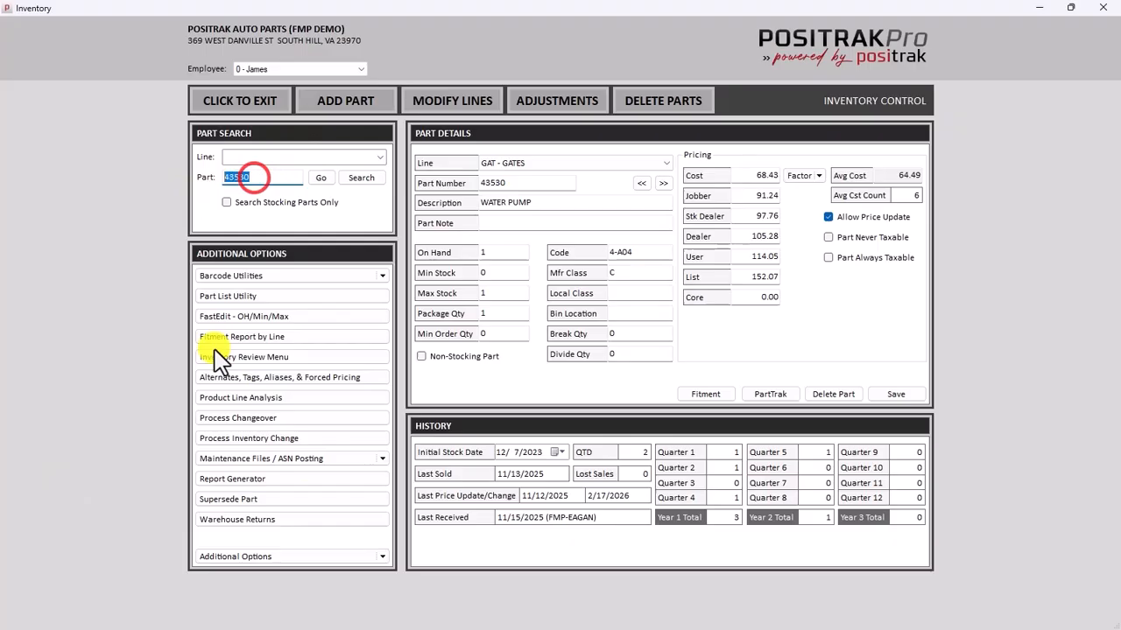
left_click(265, 499)
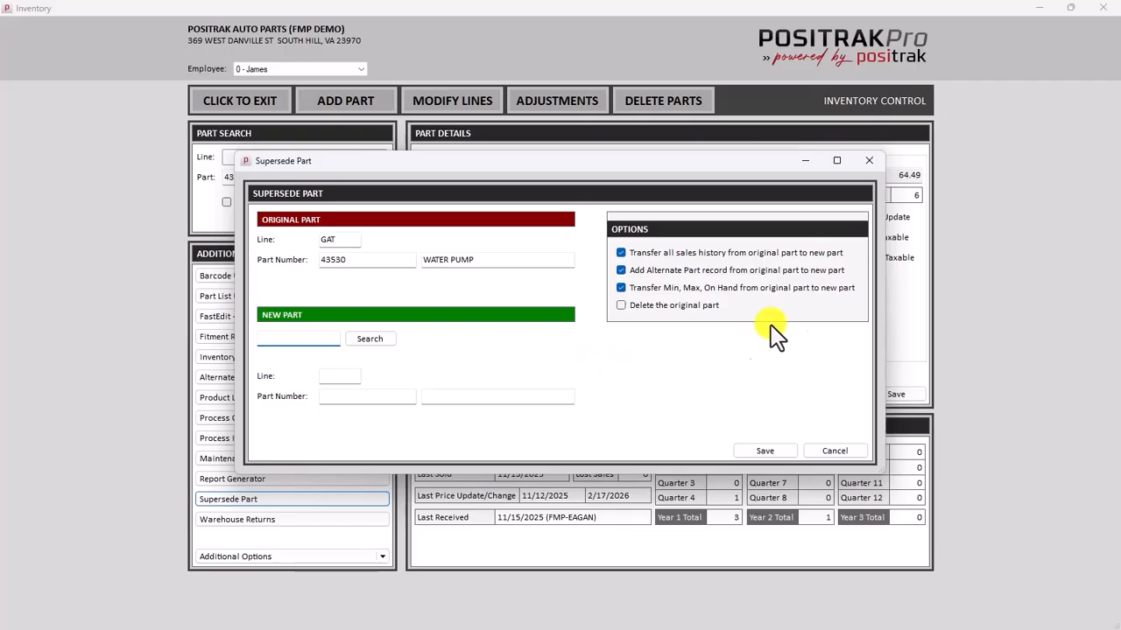
left_click(868, 162)
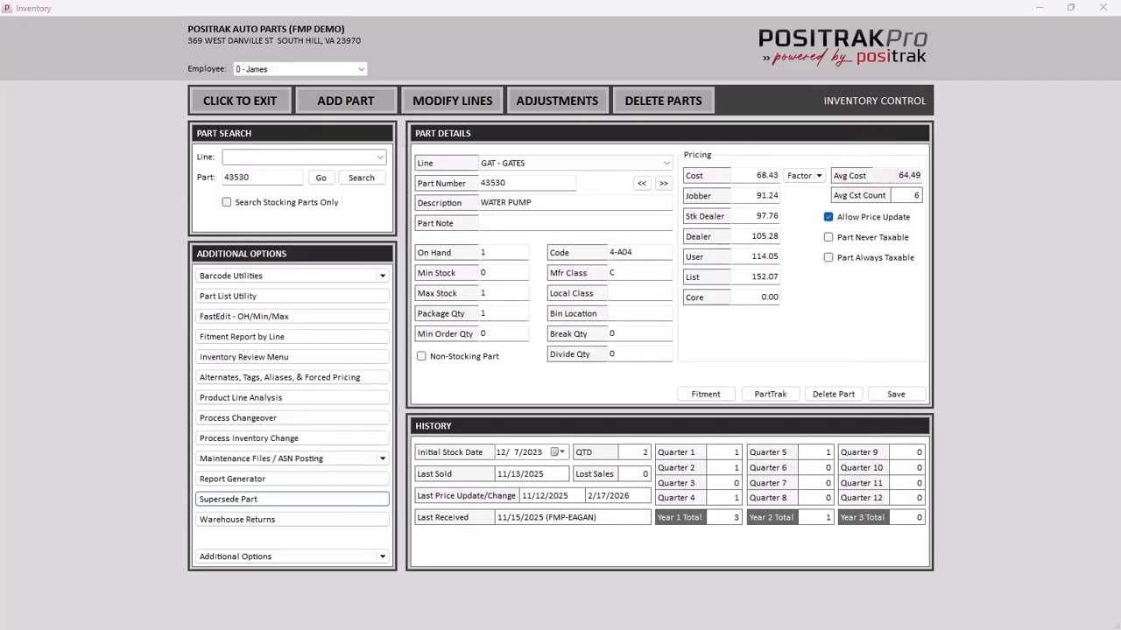